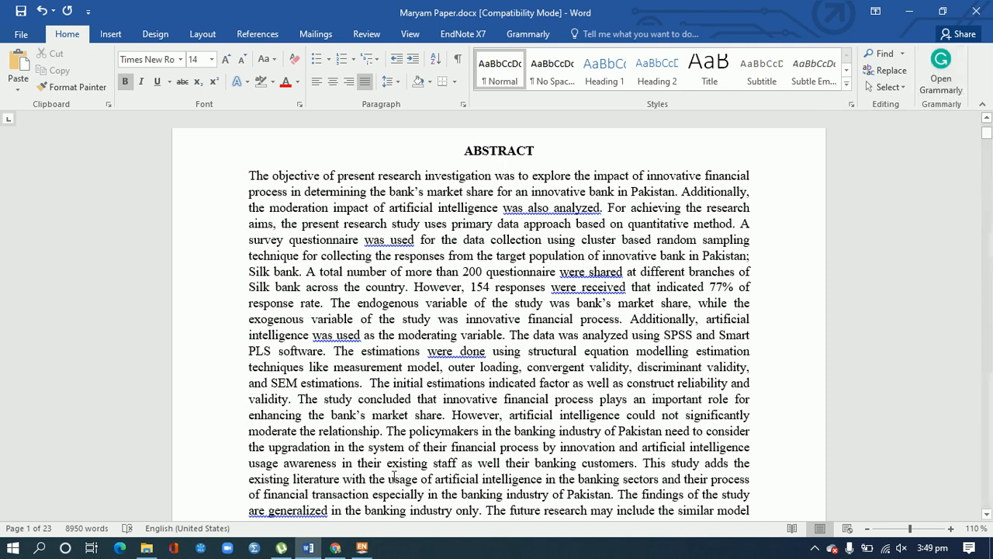
Step: Switch to Chrome and open google.com in a new tab
{"action": "left_click", "coordinate": [336, 548]}
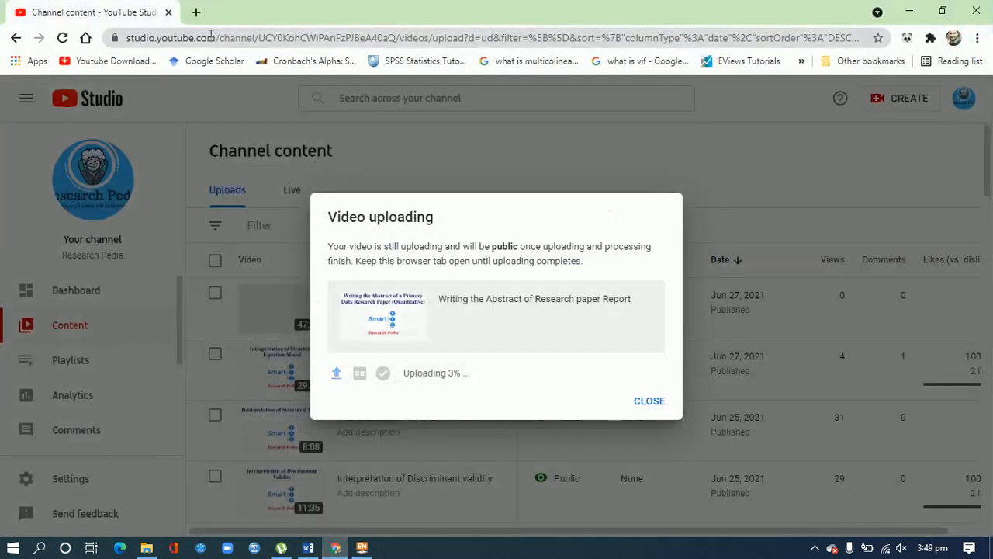
{"action": "left_click", "coordinate": [194, 13]}
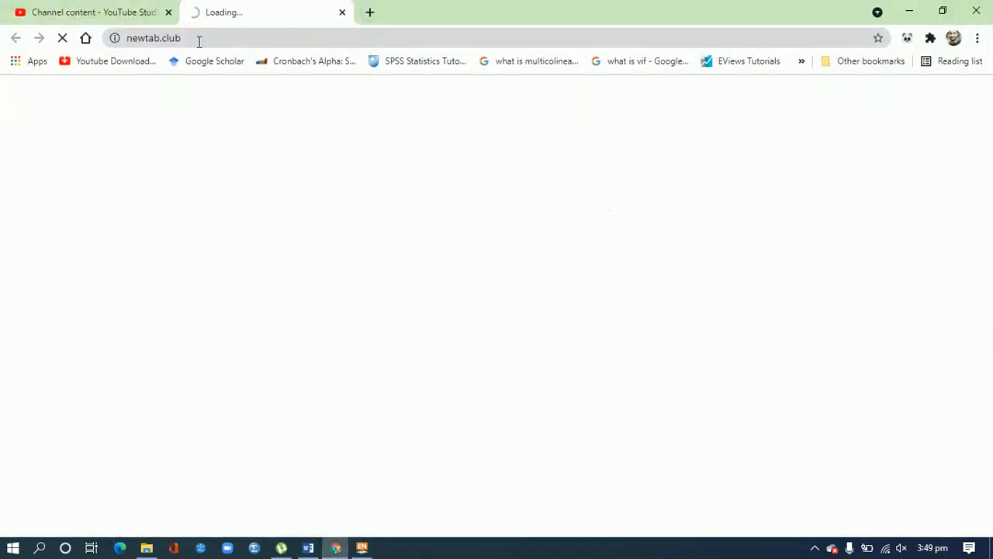
{"action": "left_click", "coordinate": [198, 40]}
{"action": "type", "text": "google.com"}
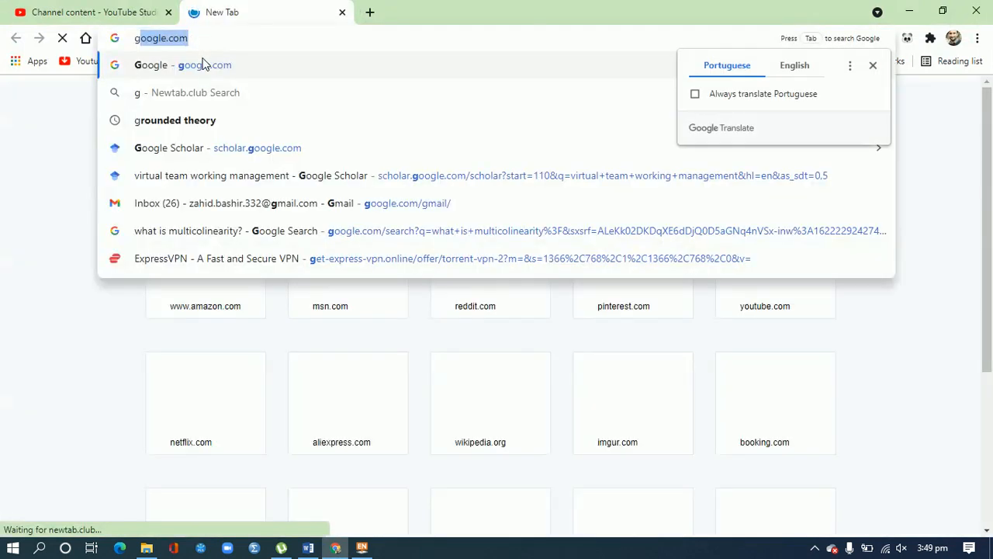
{"action": "left_click", "coordinate": [211, 71]}
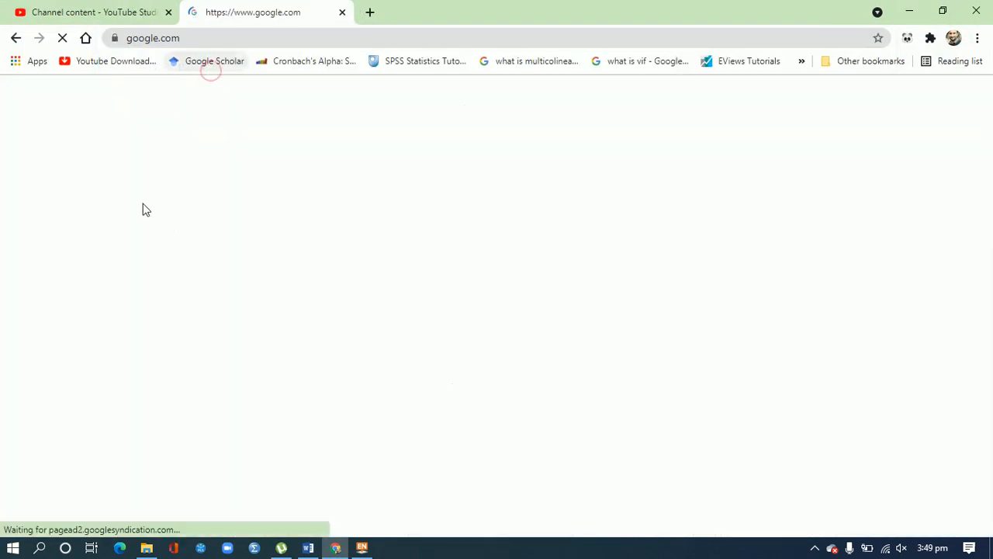
Step: Search Google for "grammarly add in for word" and open the MS Office Plug-in link of the Grammarly result
{"action": "type", "text": "gr"}
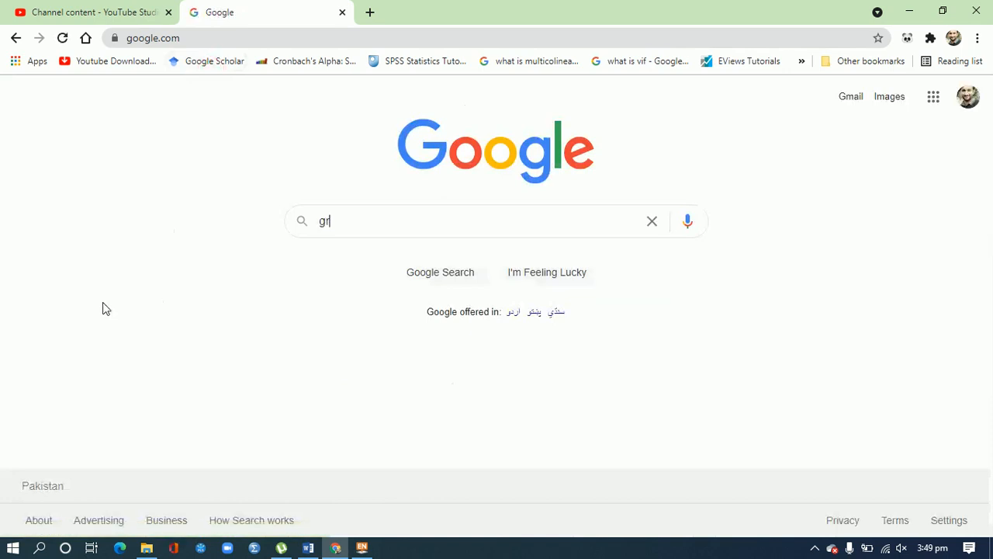
{"action": "type", "text": "ammerly a"}
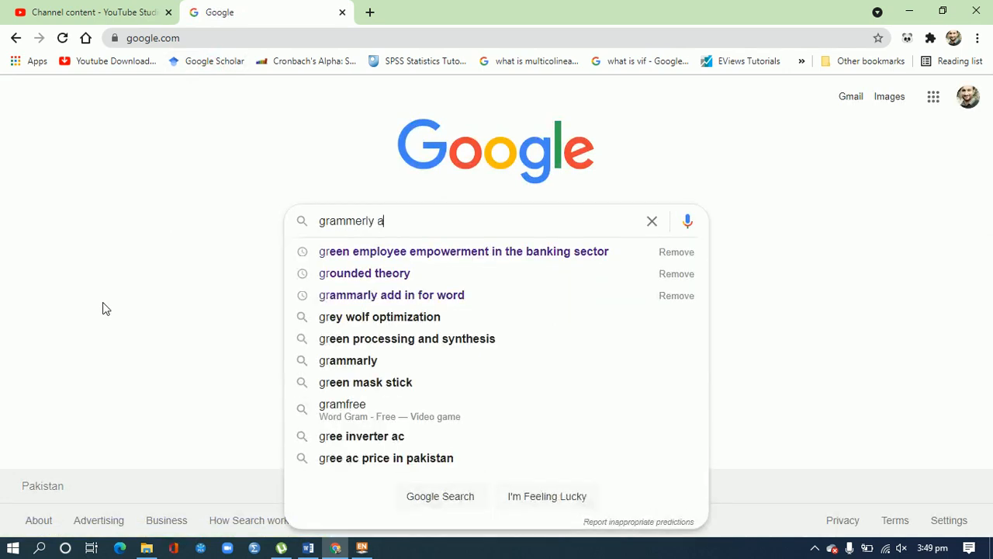
{"action": "type", "text": "dd in"}
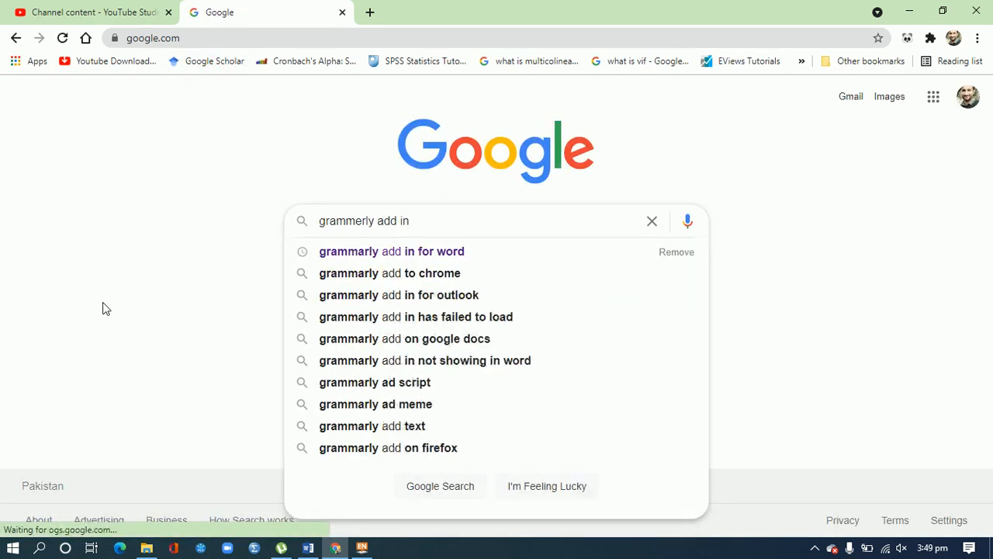
{"action": "left_click", "coordinate": [393, 253]}
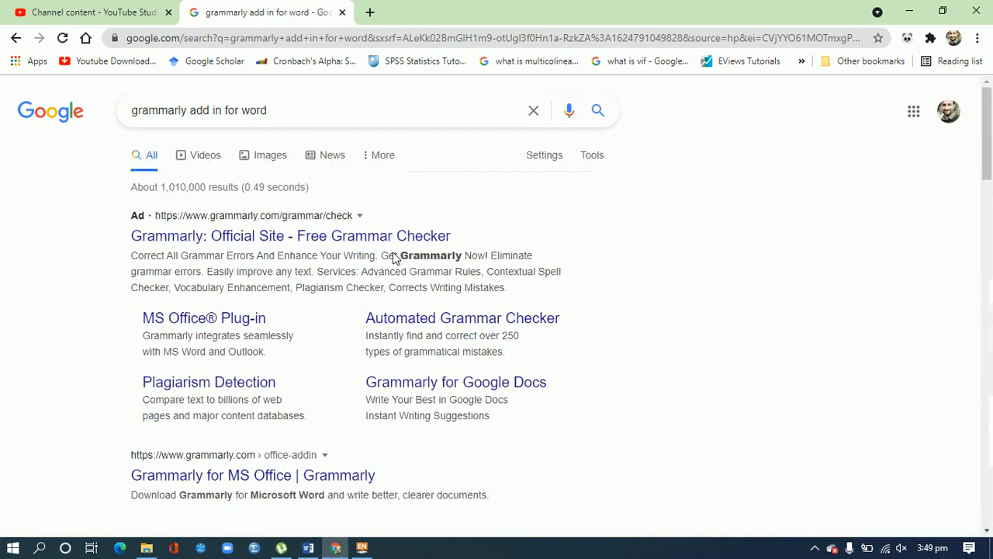
{"action": "left_click", "coordinate": [231, 321]}
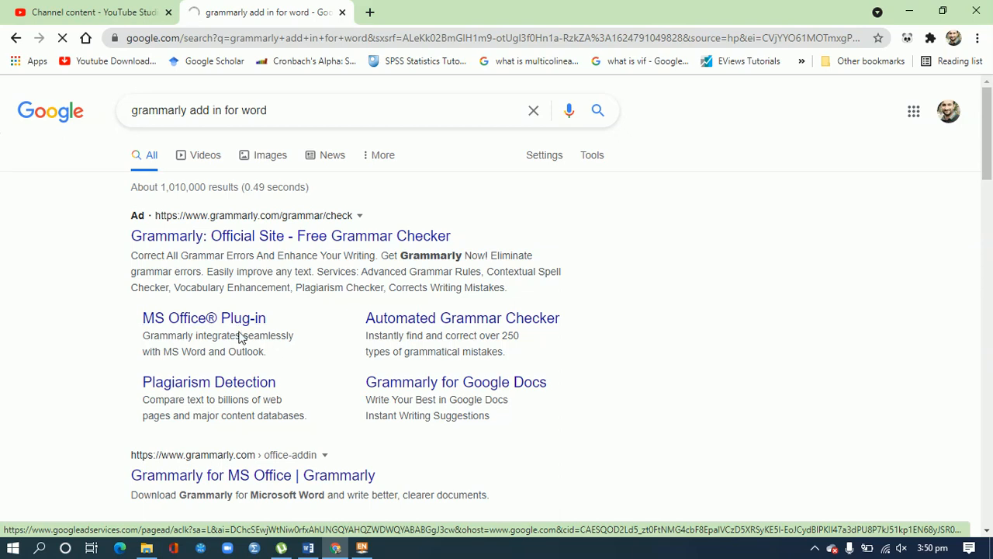
Step: Switch back to Maryam Paper.docx in Word and open Grammarly to check the document
{"action": "left_click", "coordinate": [308, 547]}
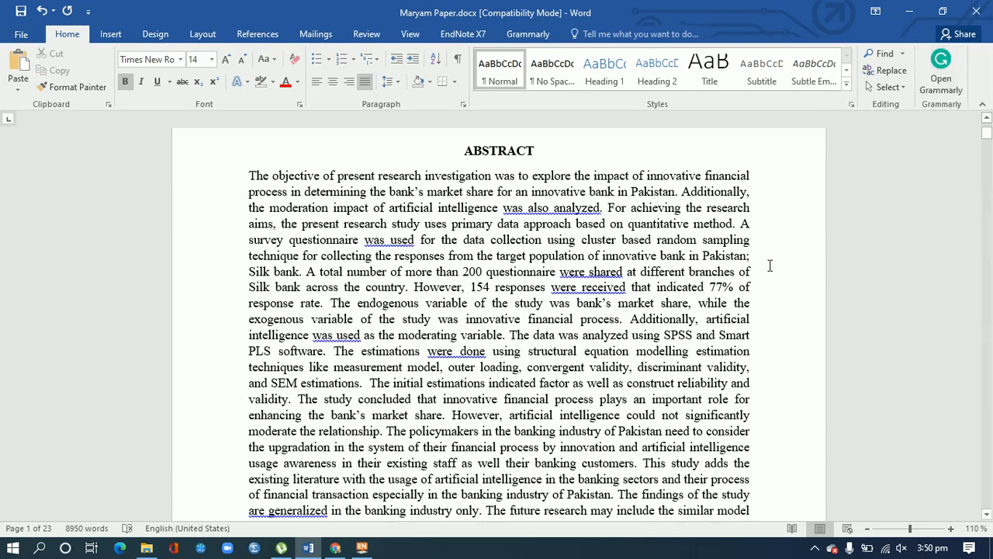
{"action": "mouse_move", "coordinate": [988, 148]}
{"action": "left_mouse_down"}
{"action": "mouse_move", "coordinate": [986, 135]}
{"action": "mouse_move", "coordinate": [988, 301]}
{"action": "mouse_move", "coordinate": [986, 138]}
{"action": "left_mouse_up"}
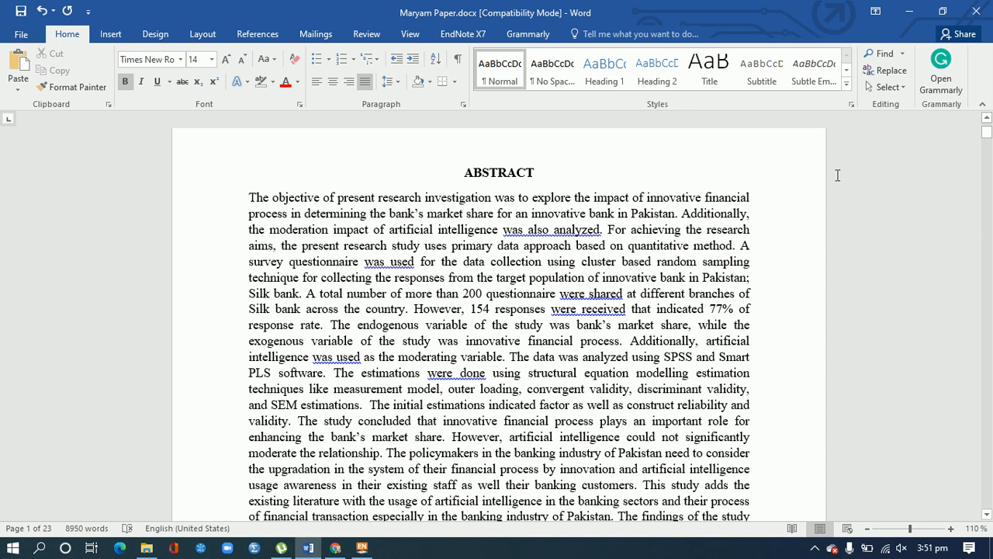
{"action": "left_click", "coordinate": [945, 88]}
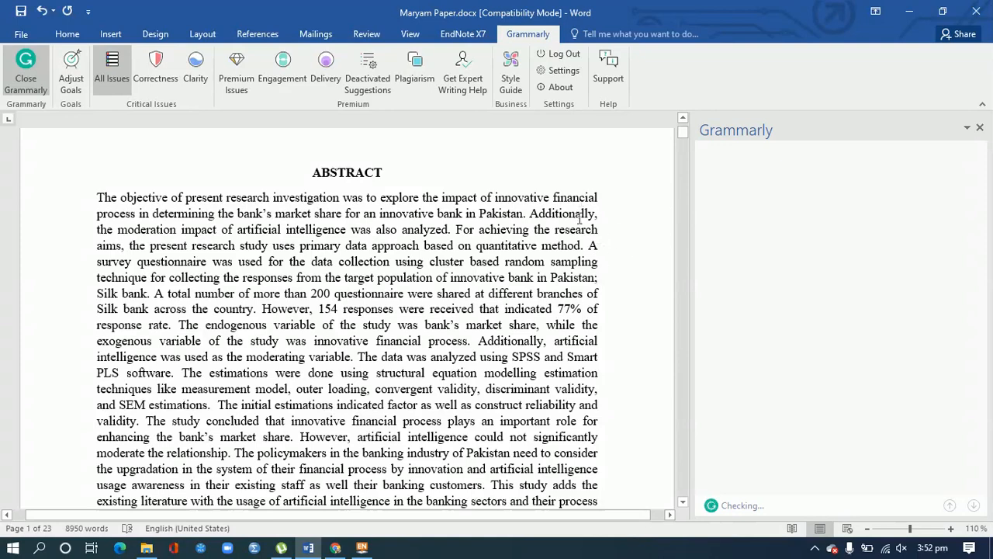
{"action": "mouse_move", "coordinate": [683, 137]}
{"action": "left_mouse_down"}
{"action": "mouse_move", "coordinate": [680, 210]}
{"action": "mouse_move", "coordinate": [680, 120]}
{"action": "mouse_move", "coordinate": [683, 137]}
{"action": "left_mouse_up"}
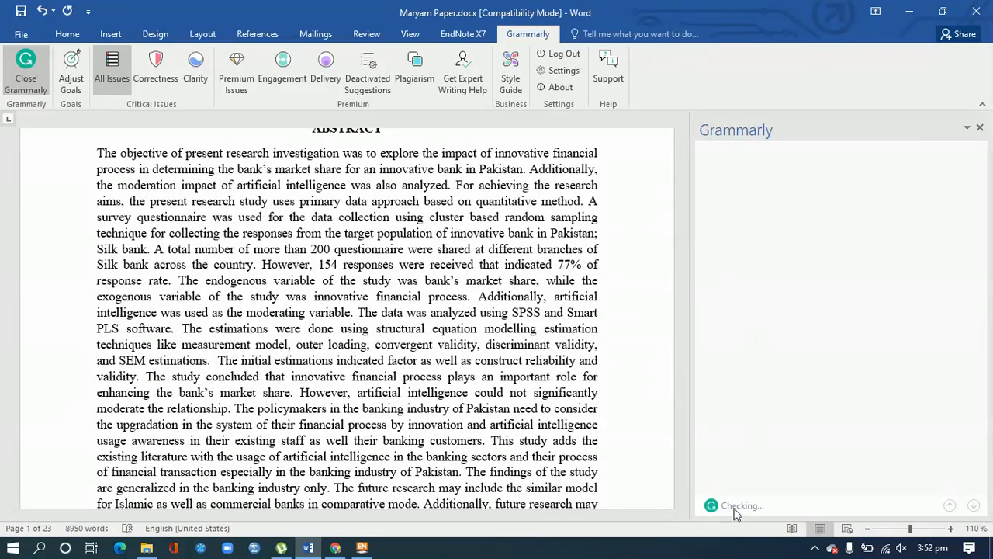
{"action": "left_click", "coordinate": [814, 548]}
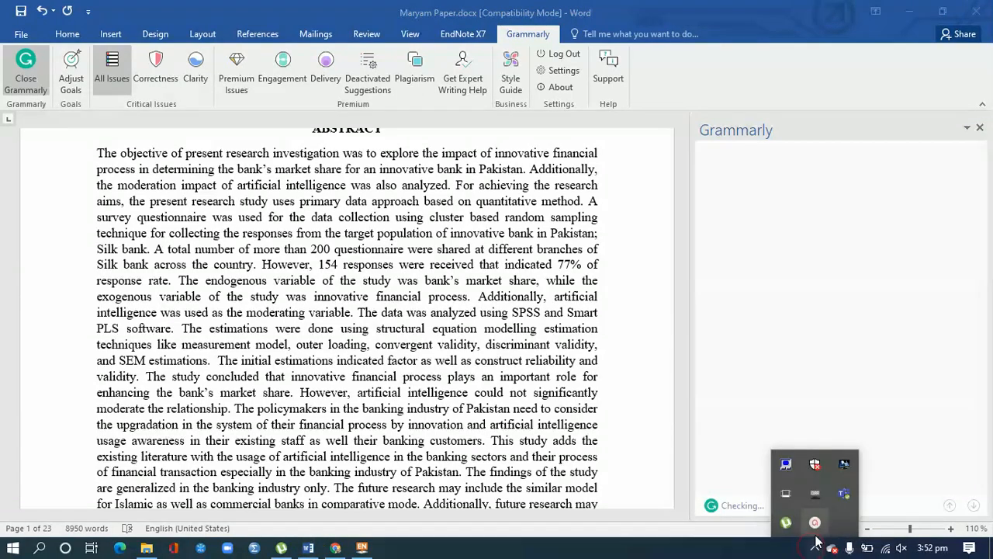
{"action": "left_click", "coordinate": [816, 532]}
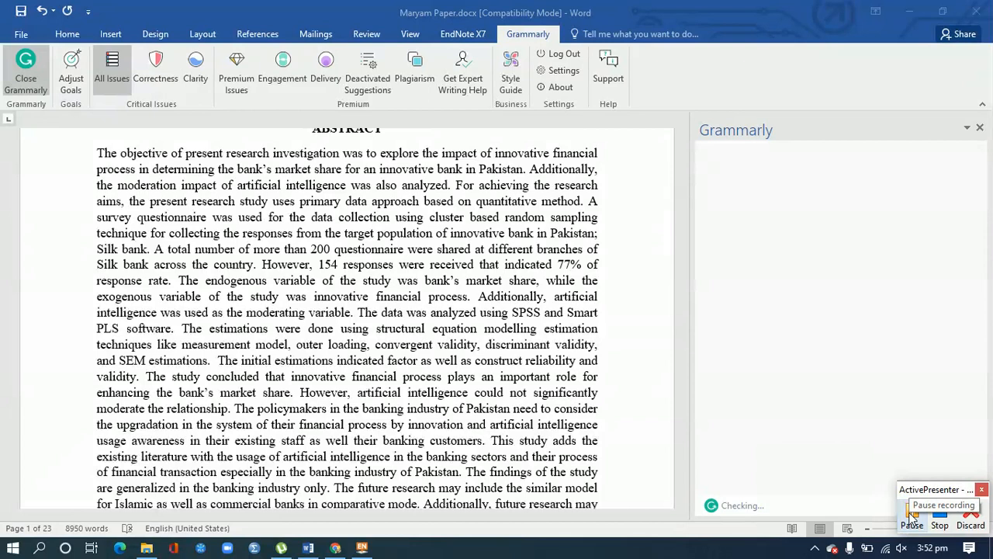
{"action": "left_click", "coordinate": [912, 517]}
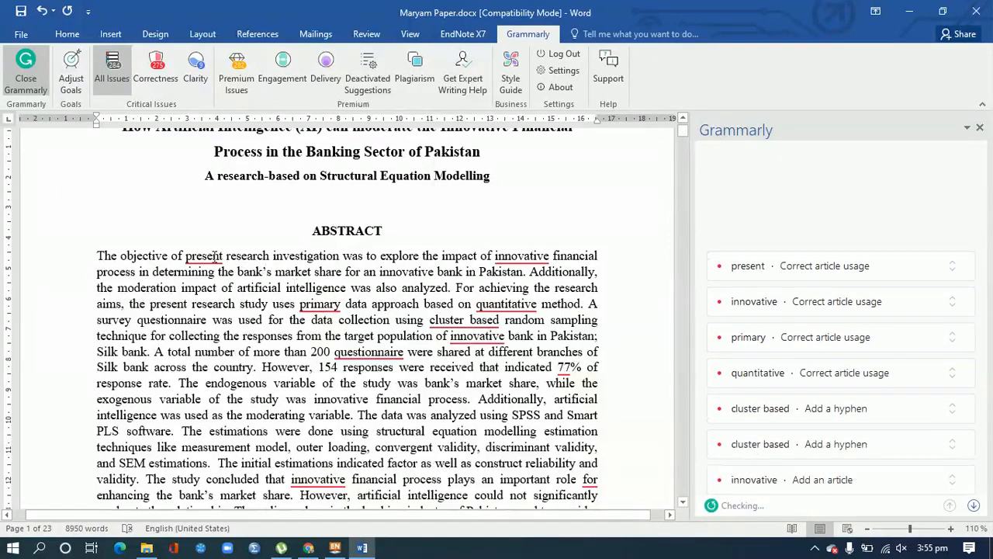
Step: Accept Grammarly's article corrections "the present", "an innovative", "a primary" and "the quantitative" in the first sentences of the abstract
{"action": "left_click", "coordinate": [208, 255]}
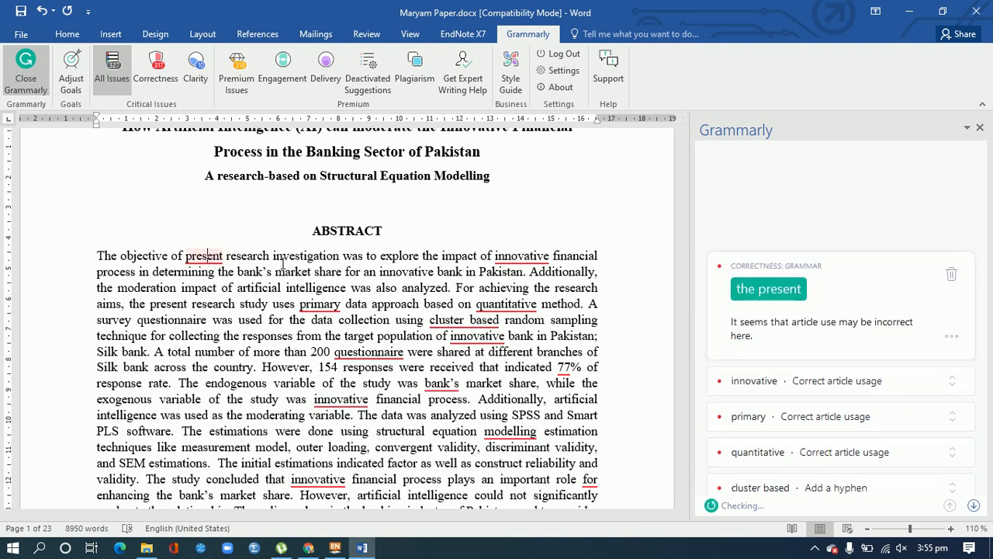
{"action": "left_click", "coordinate": [762, 295]}
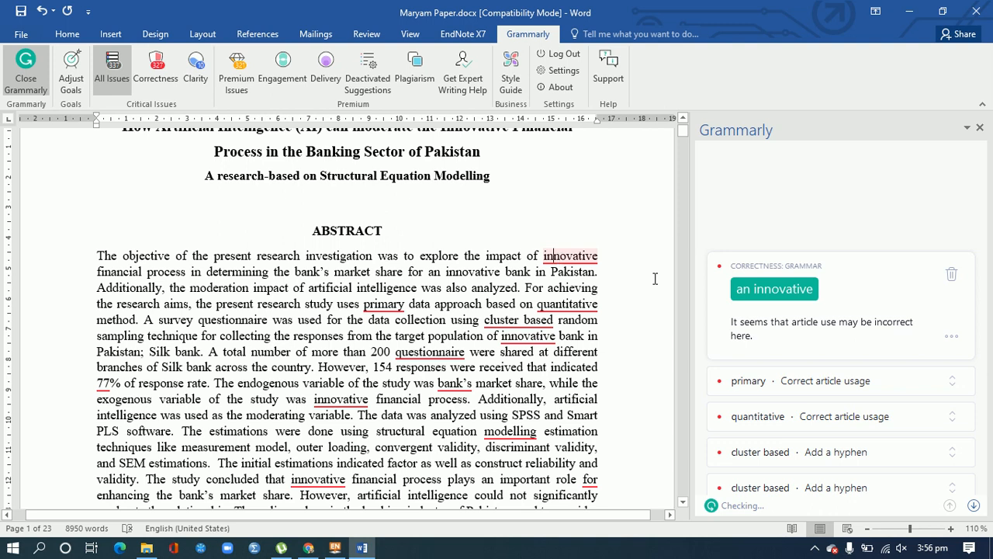
{"action": "left_click", "coordinate": [759, 294]}
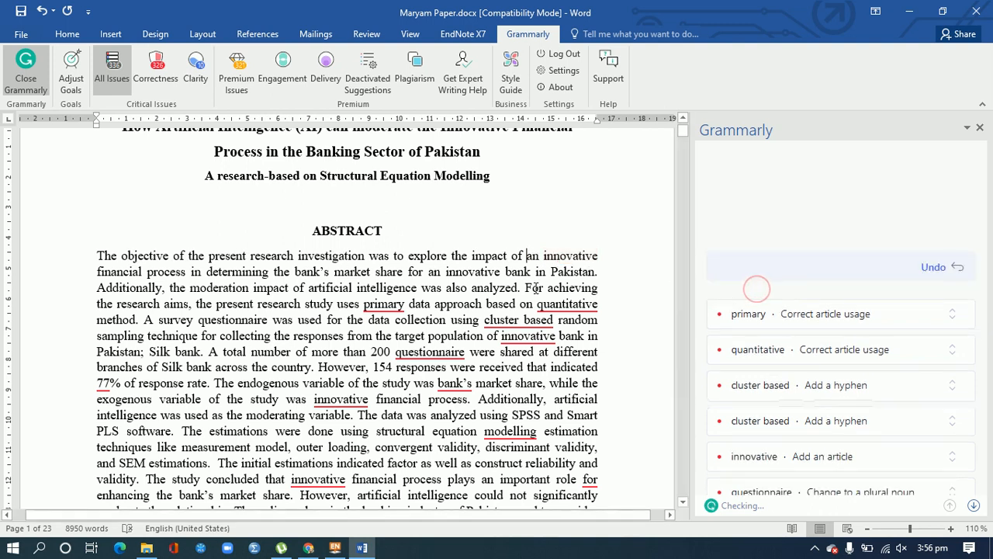
{"action": "left_click", "coordinate": [386, 305]}
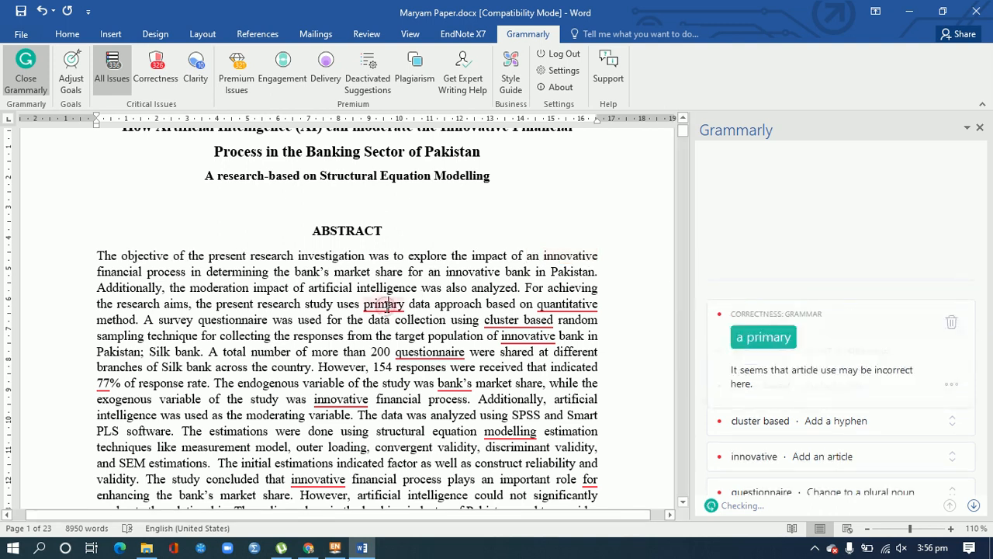
{"action": "left_click", "coordinate": [754, 342]}
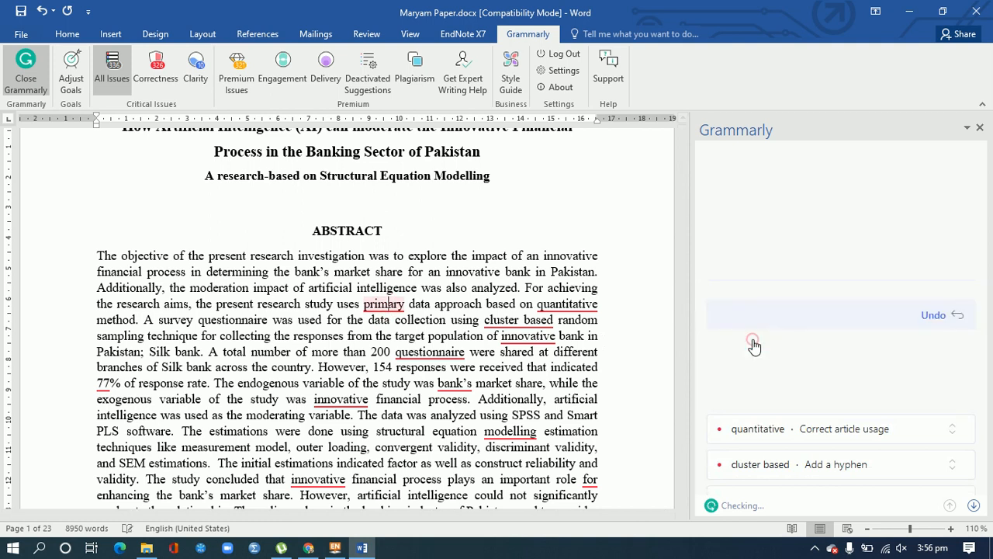
{"action": "left_click", "coordinate": [556, 304]}
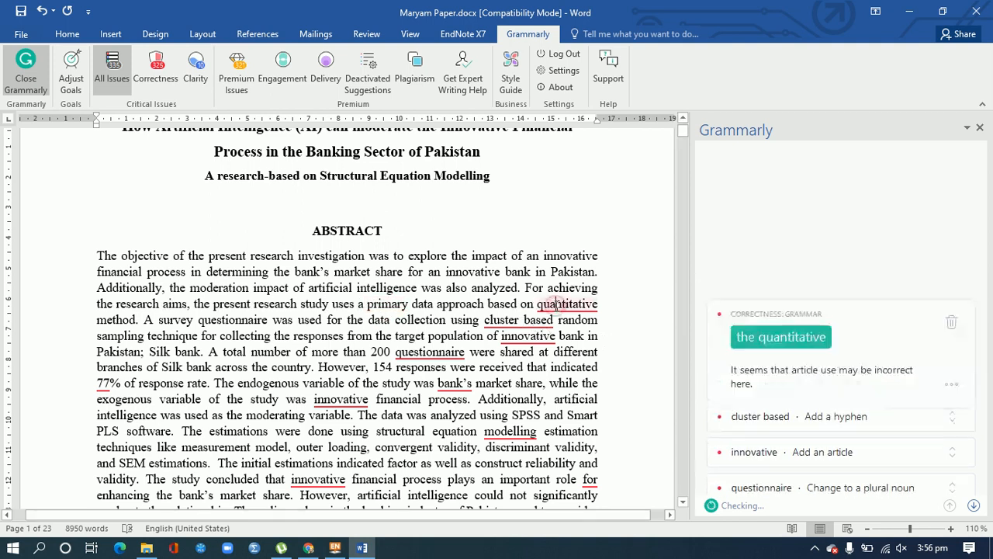
{"action": "left_click", "coordinate": [780, 337]}
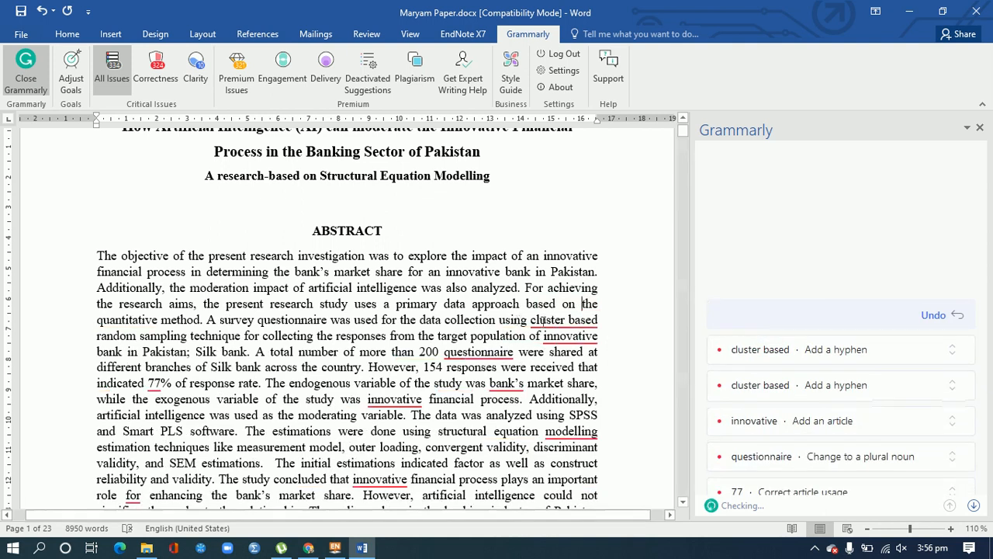
Step: Accept Grammarly's corrections "cluster-based" and "questionnaires", and choose "the innovative" for the bank in the abstract's data collection sentences
{"action": "left_click", "coordinate": [556, 321]}
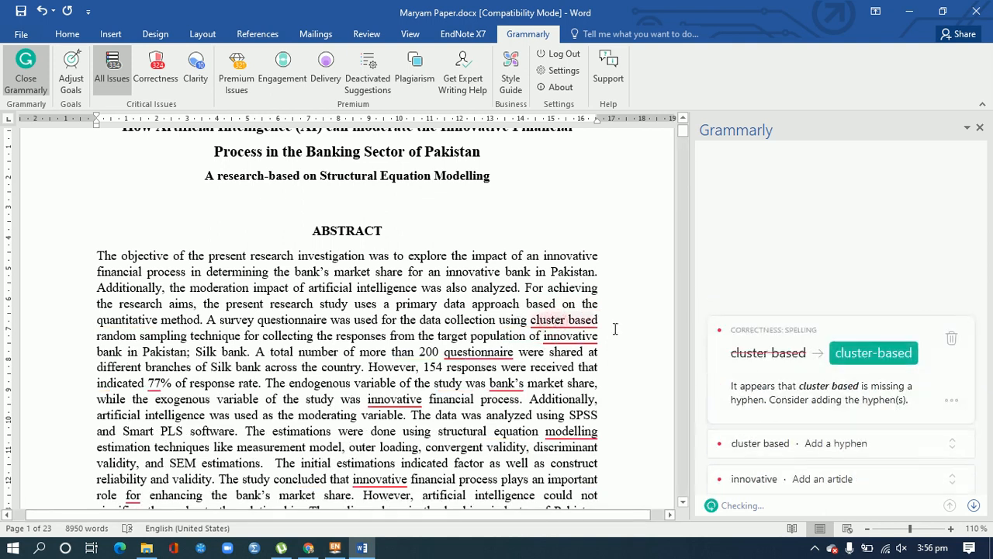
{"action": "left_click", "coordinate": [854, 353]}
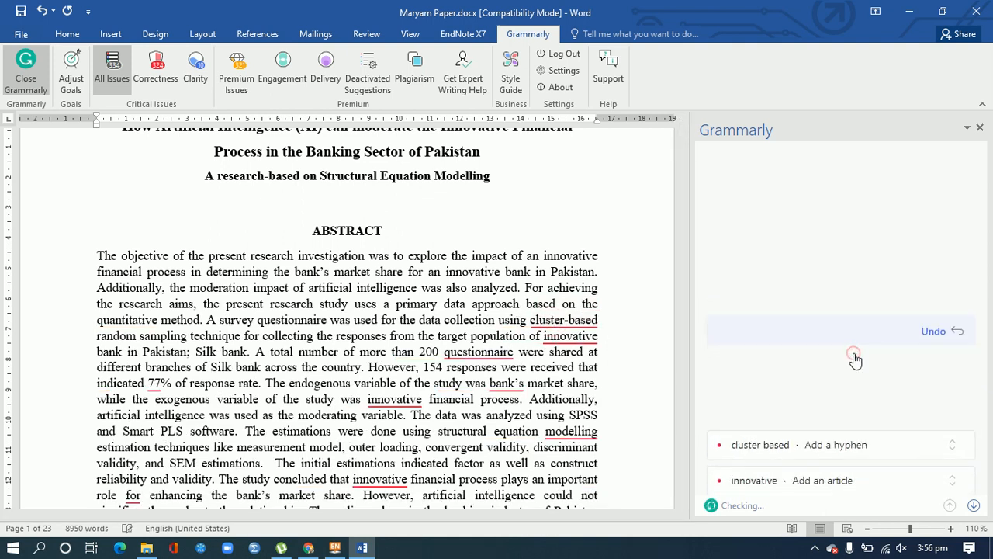
{"action": "left_click", "coordinate": [483, 353]}
{"action": "left_click", "coordinate": [753, 411]}
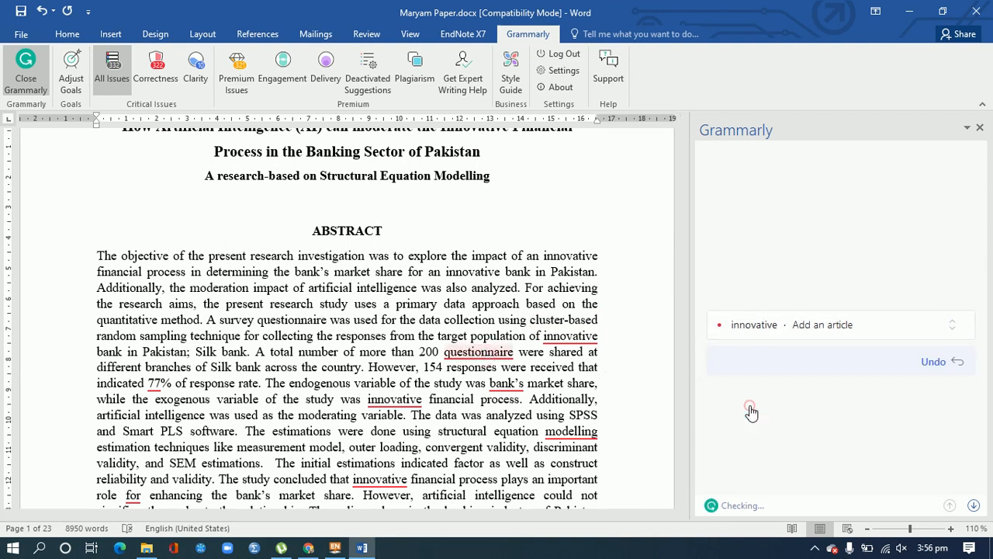
{"action": "left_click", "coordinate": [578, 339]}
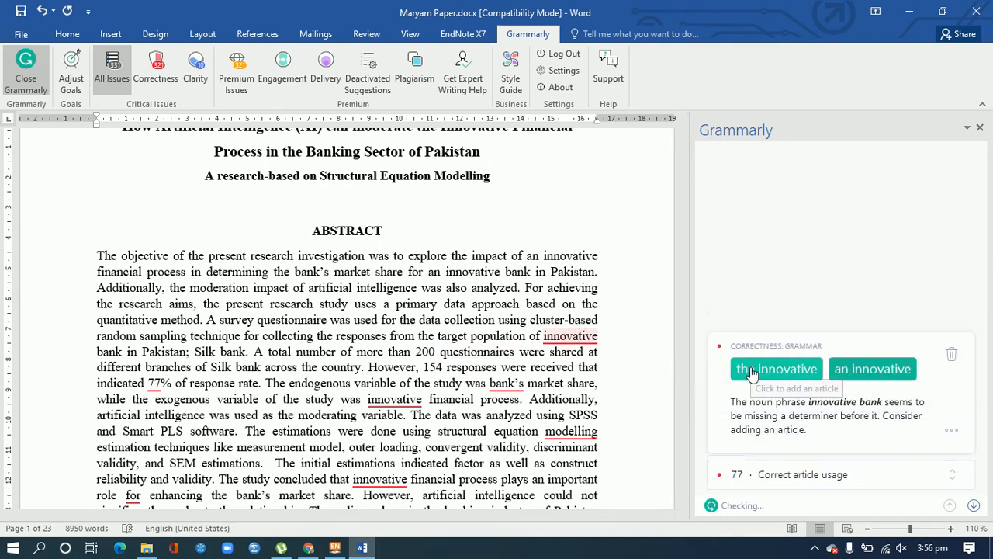
{"action": "left_click", "coordinate": [751, 371]}
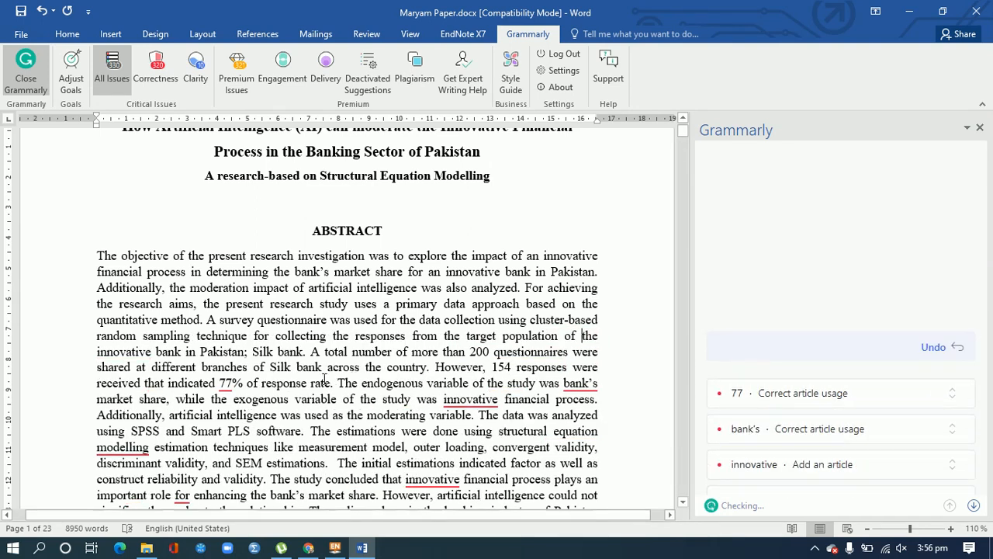
Step: Accept Grammarly's corrections "a 77", "the innovative" before financial process, "the bank's" before market share, and the spelling "modeling" in the abstract
{"action": "left_click", "coordinate": [776, 393]}
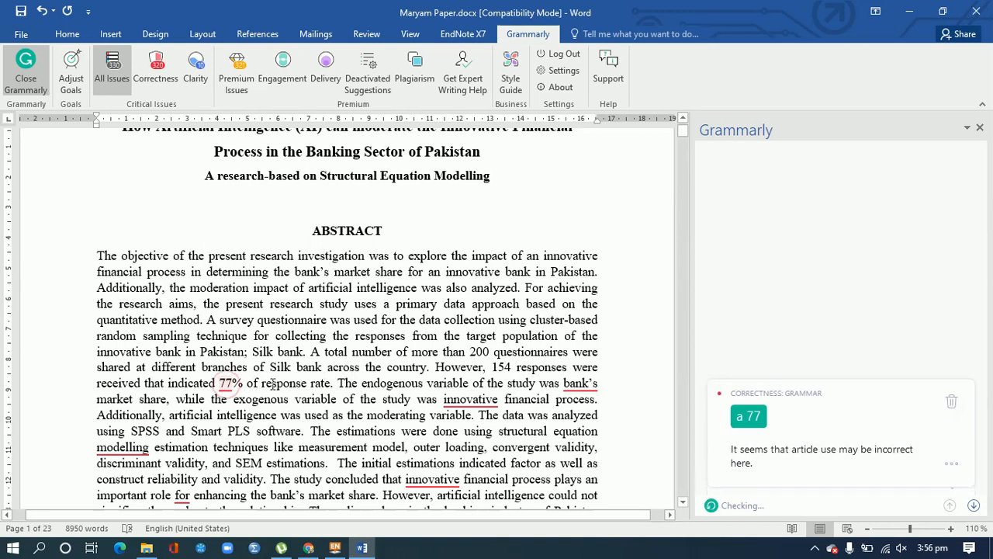
{"action": "left_click", "coordinate": [740, 423]}
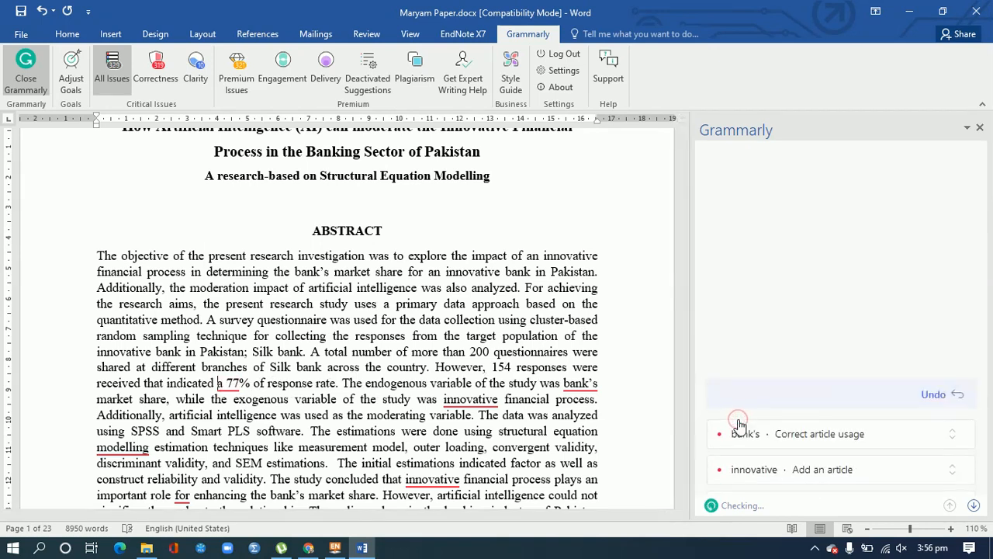
{"action": "left_click", "coordinate": [473, 399]}
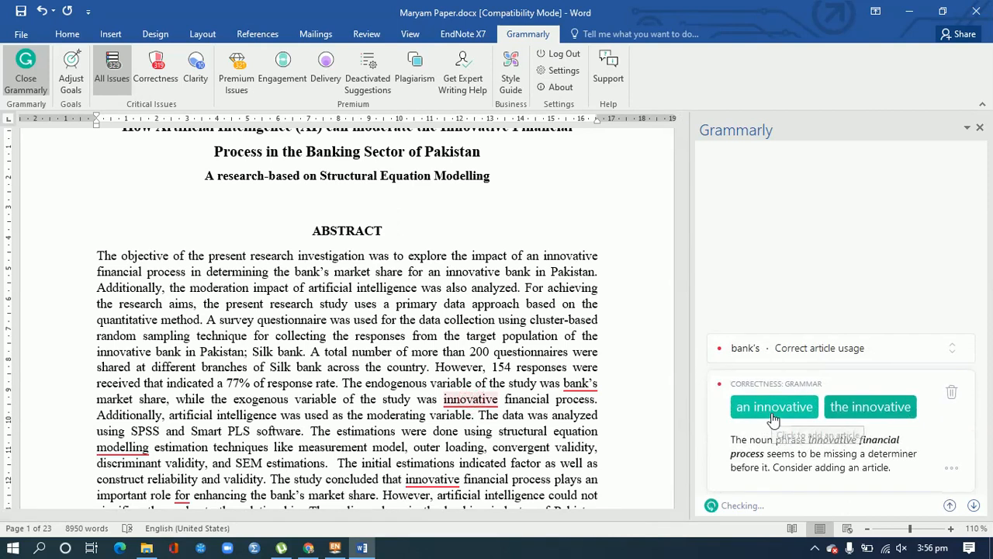
{"action": "left_click", "coordinate": [840, 409]}
{"action": "left_click", "coordinate": [588, 383]}
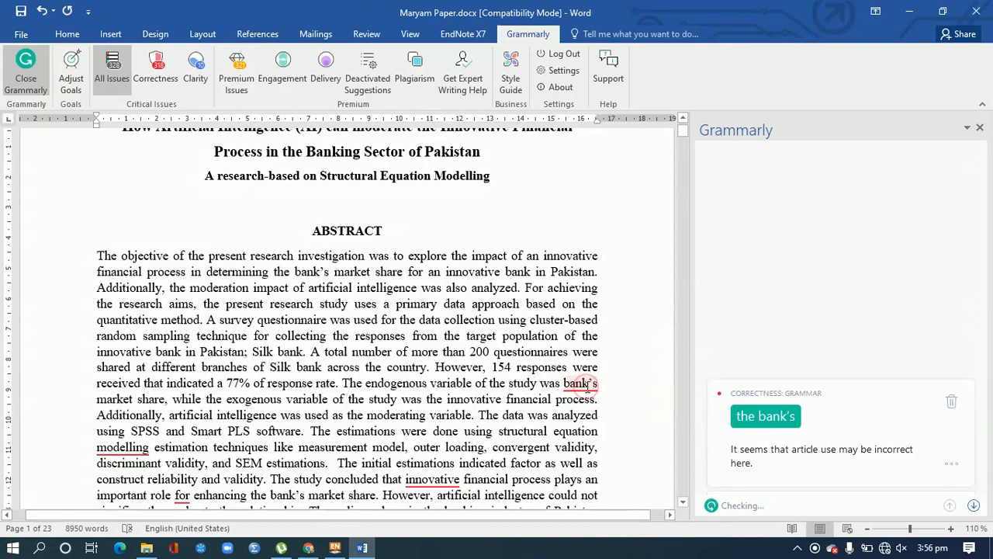
{"action": "left_click", "coordinate": [752, 418]}
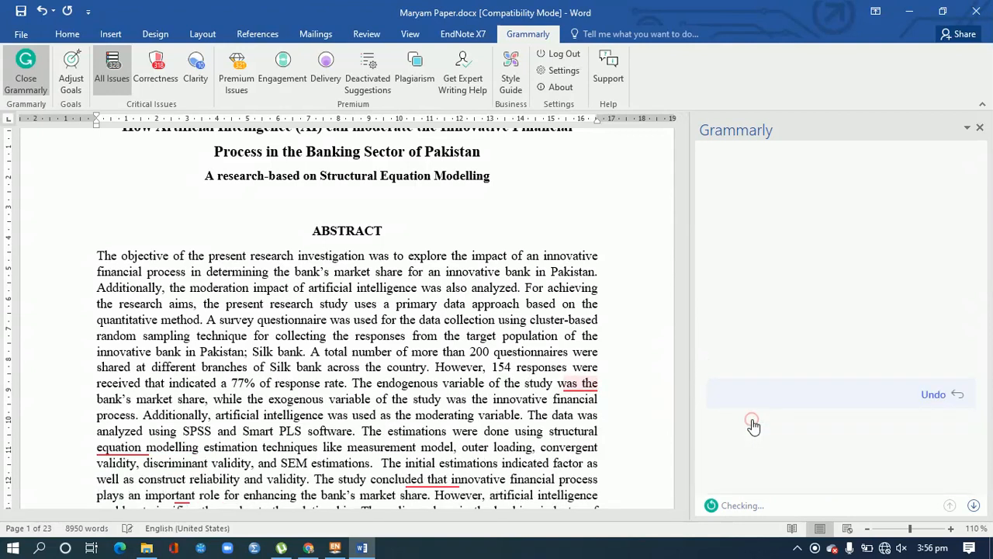
{"action": "left_click", "coordinate": [177, 447]}
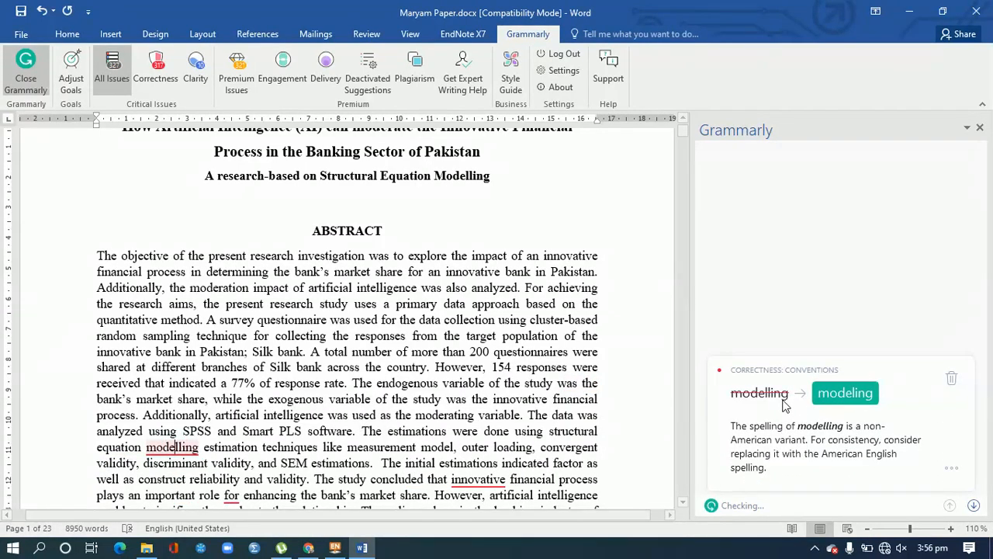
{"action": "left_click", "coordinate": [840, 400]}
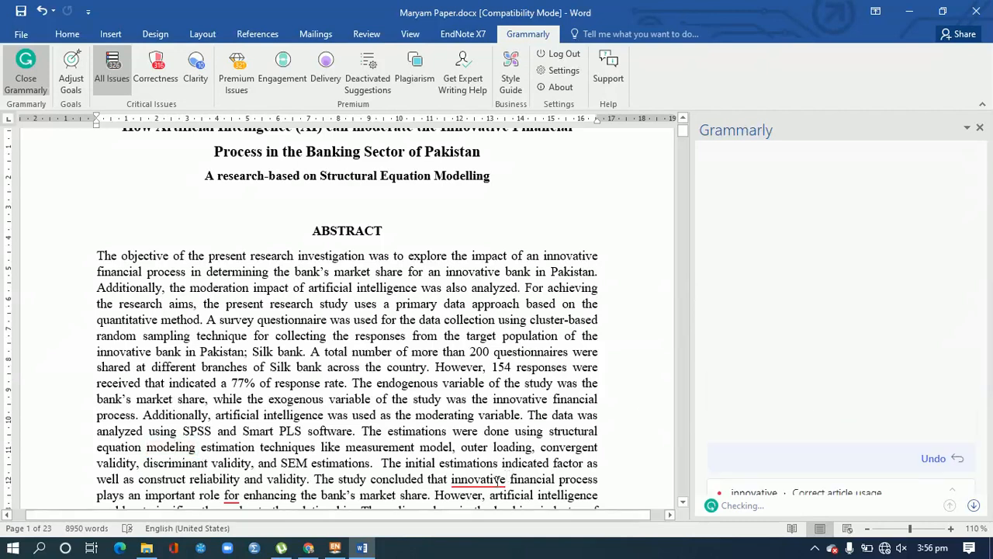
Step: Accept Grammarly's corrections "an innovative" after "concluded that", "in" before enhancing, and "up gradation" in the abstract's findings sentences
{"action": "left_click", "coordinate": [491, 479]}
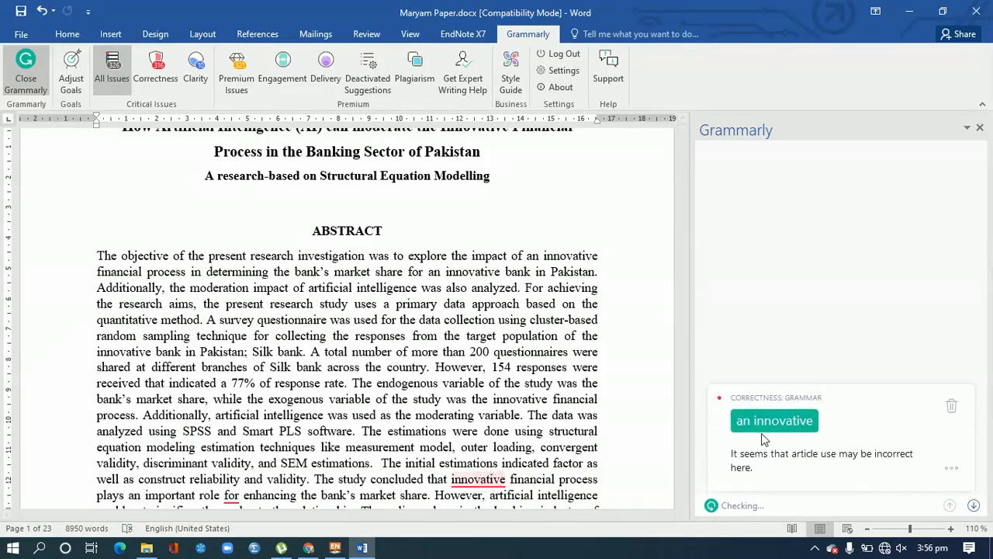
{"action": "left_click", "coordinate": [775, 431]}
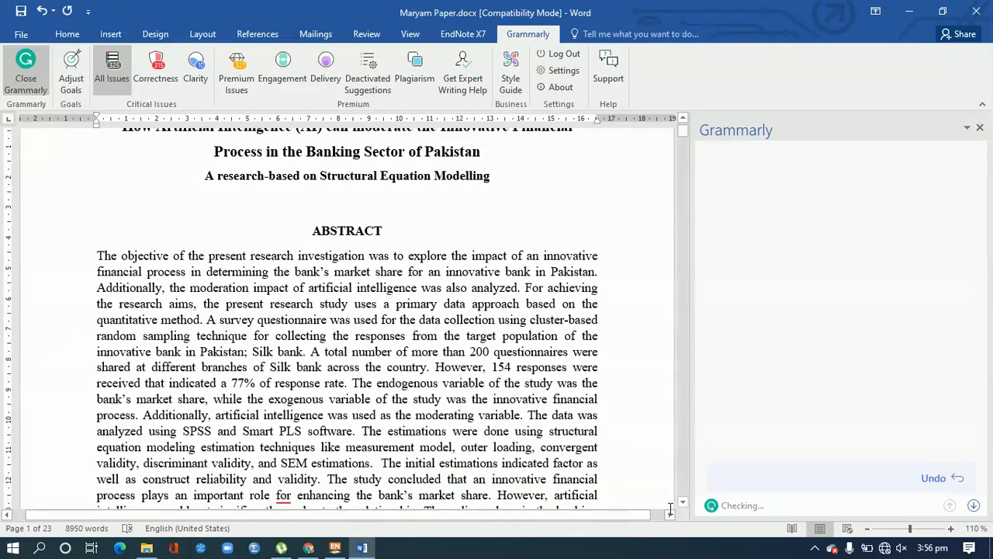
{"action": "left_click_drag", "start_coordinate": [682, 506], "coordinate": [682, 506]}
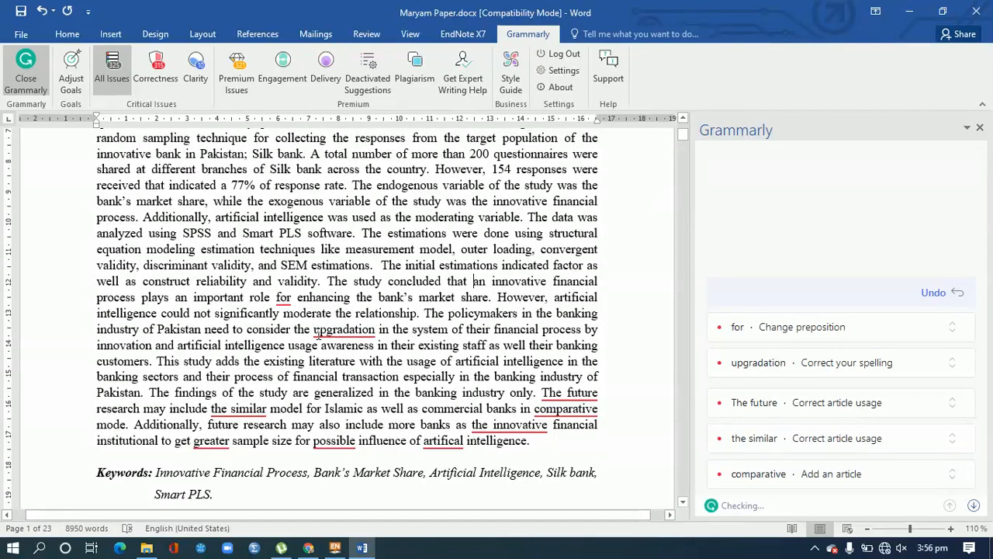
{"action": "left_click", "coordinate": [280, 298]}
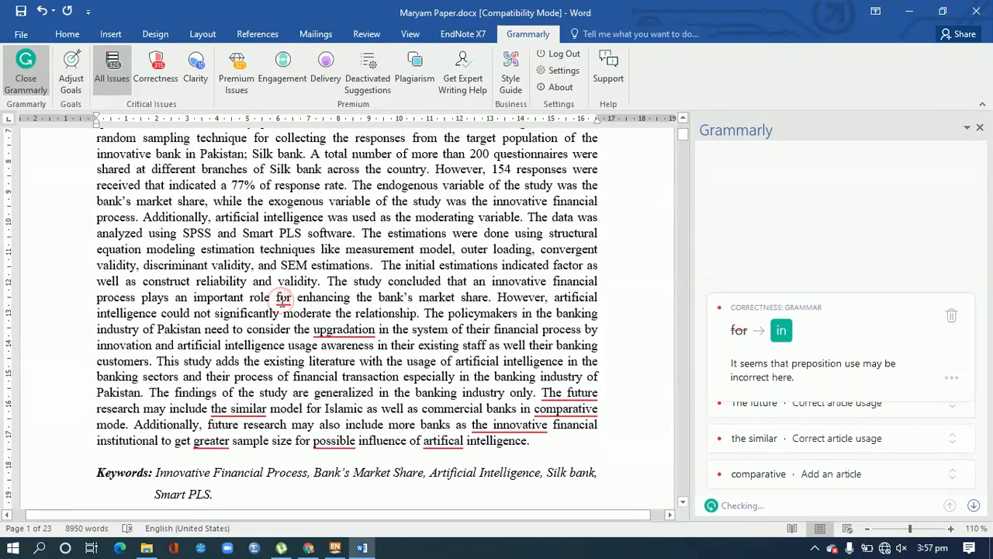
{"action": "left_click", "coordinate": [782, 331]}
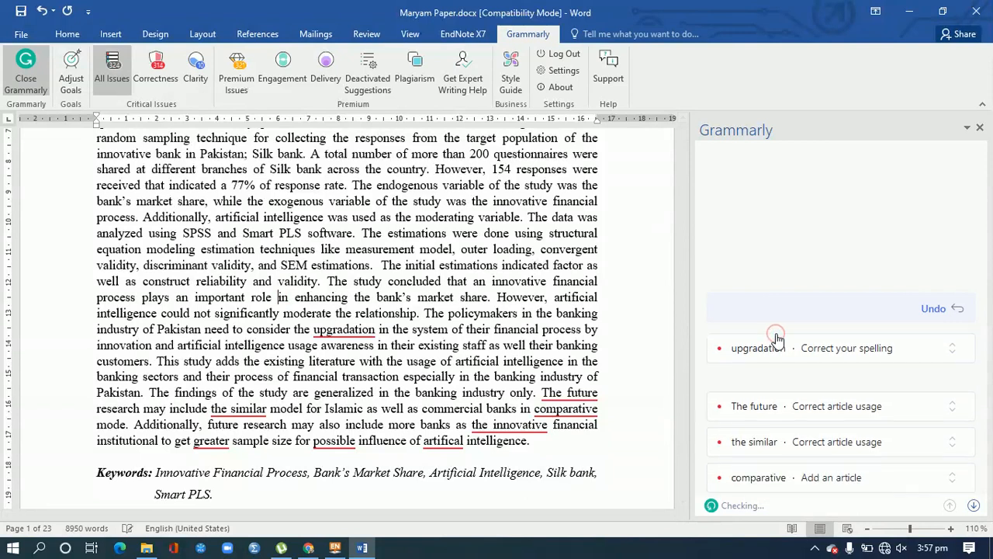
{"action": "left_click", "coordinate": [348, 332]}
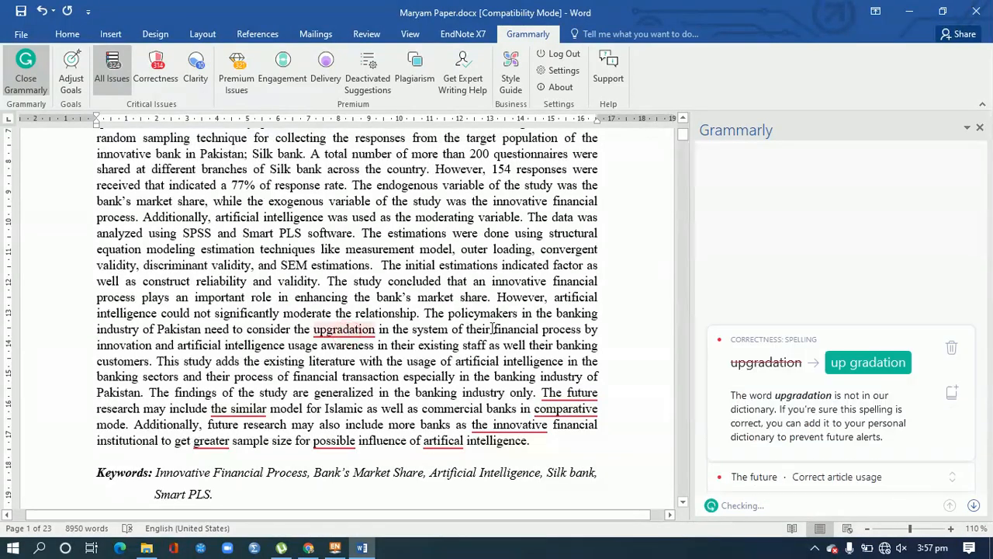
{"action": "left_click", "coordinate": [864, 365]}
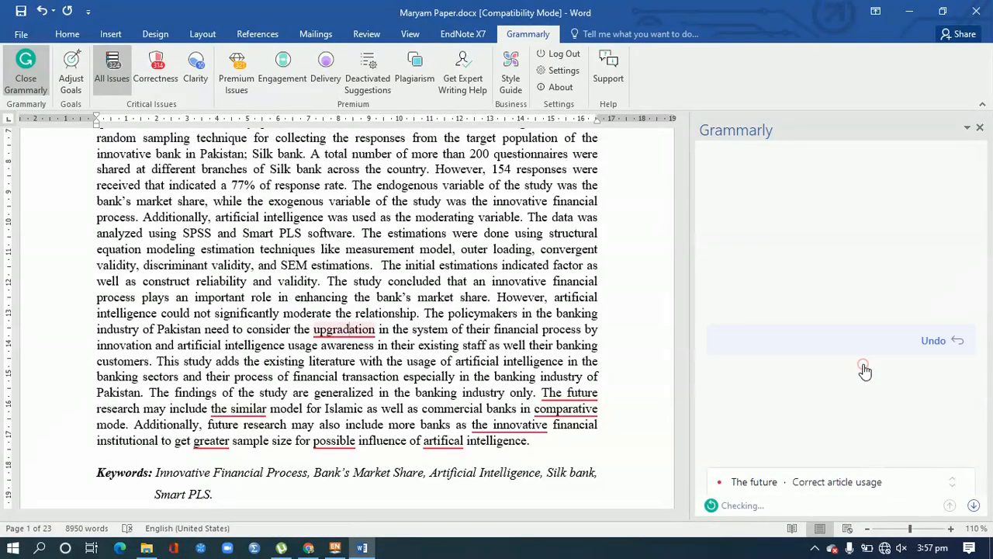
Step: Accept Grammarly's article corrections "Future", "a comparative" and "a similar" in the abstract's sentence about future research
{"action": "left_click", "coordinate": [555, 394]}
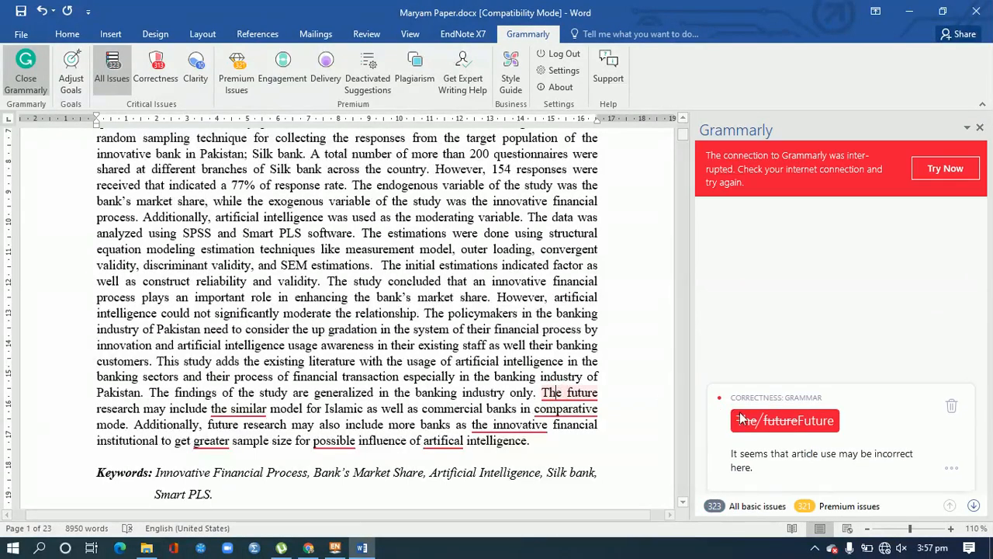
{"action": "left_click", "coordinate": [744, 420]}
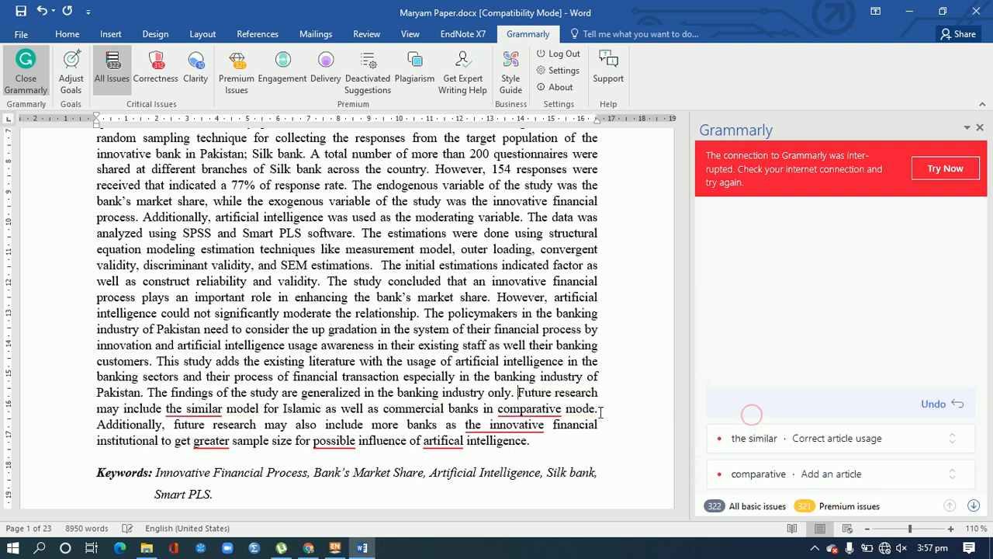
{"action": "left_click", "coordinate": [522, 409]}
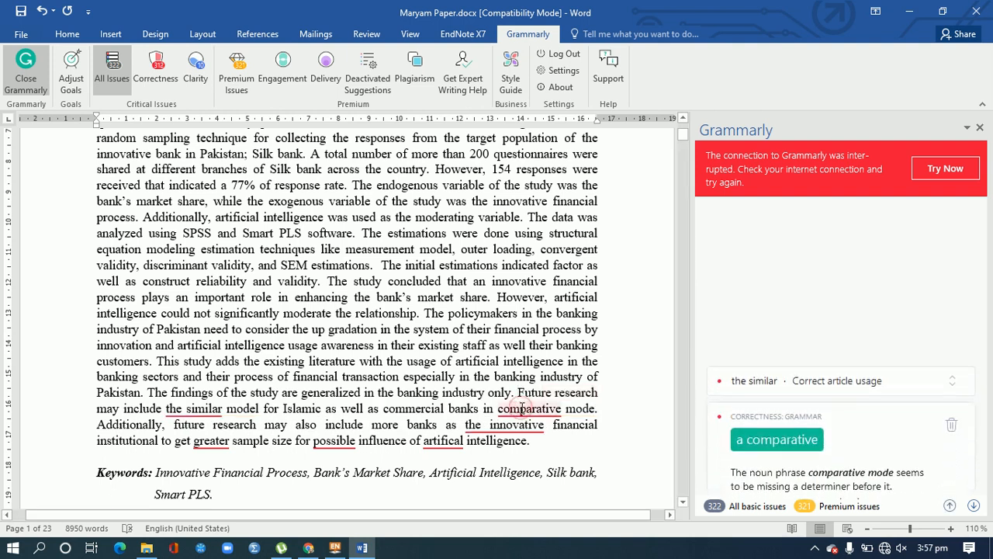
{"action": "left_click", "coordinate": [751, 406]}
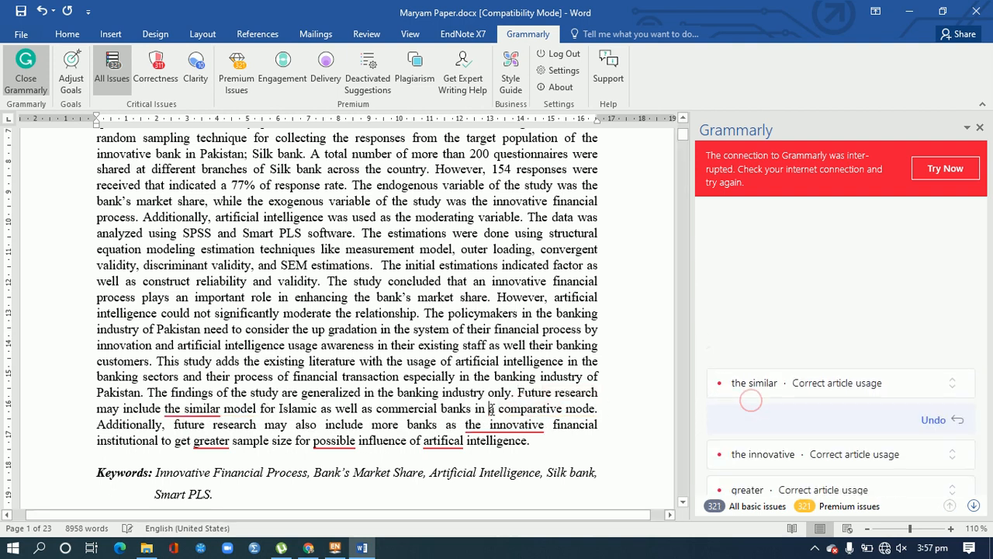
{"action": "left_click", "coordinate": [190, 409]}
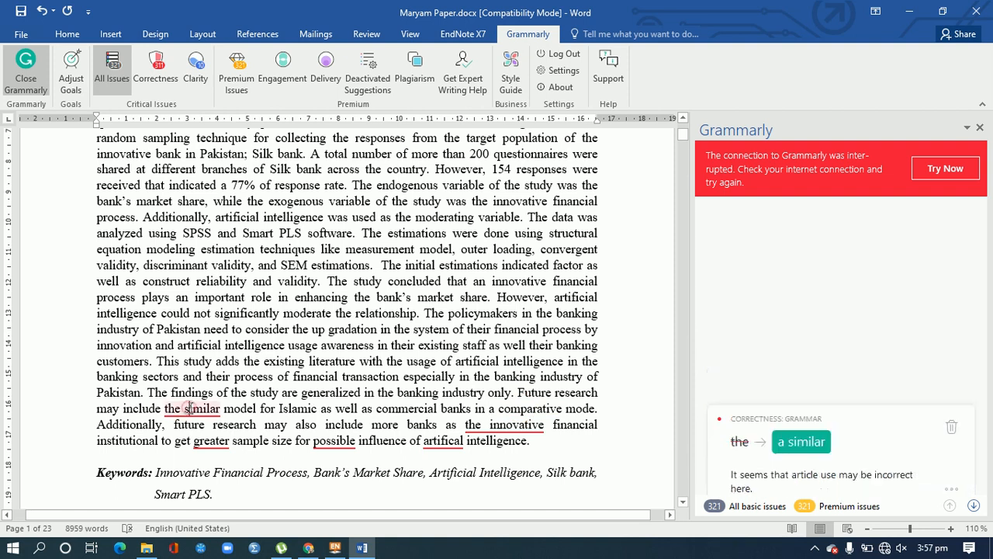
{"action": "left_click", "coordinate": [791, 424]}
Step: In the abstract's last sentence, accept Grammarly's removal of "the" before innovative and its corrections "a greater", "a possible" and "artificial"
{"action": "left_click", "coordinate": [525, 426]}
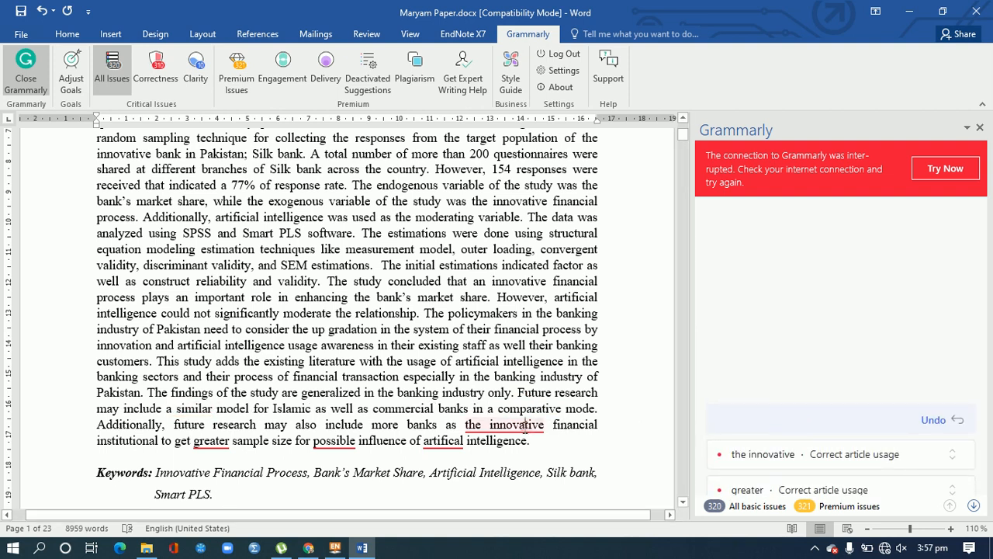
{"action": "left_click", "coordinate": [761, 425]}
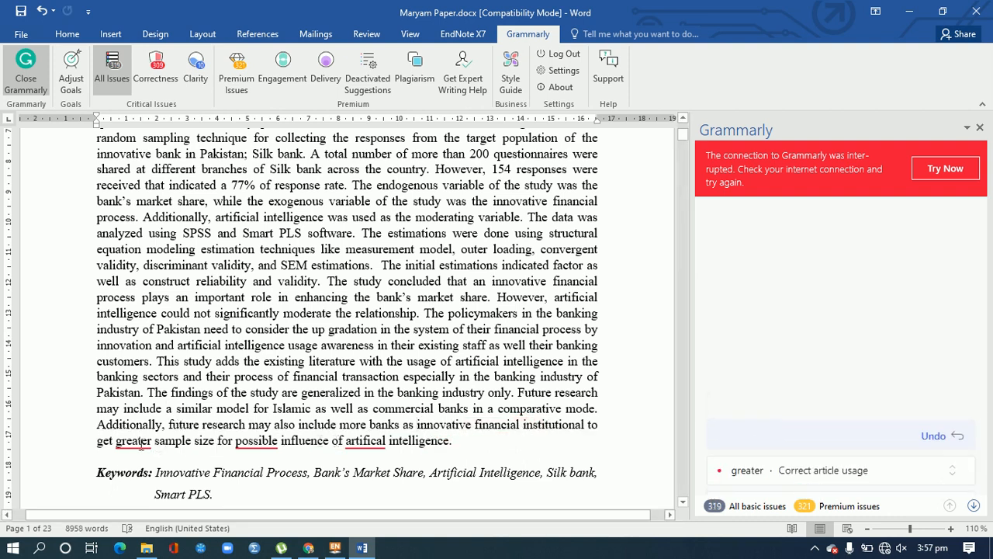
{"action": "left_click", "coordinate": [142, 440]}
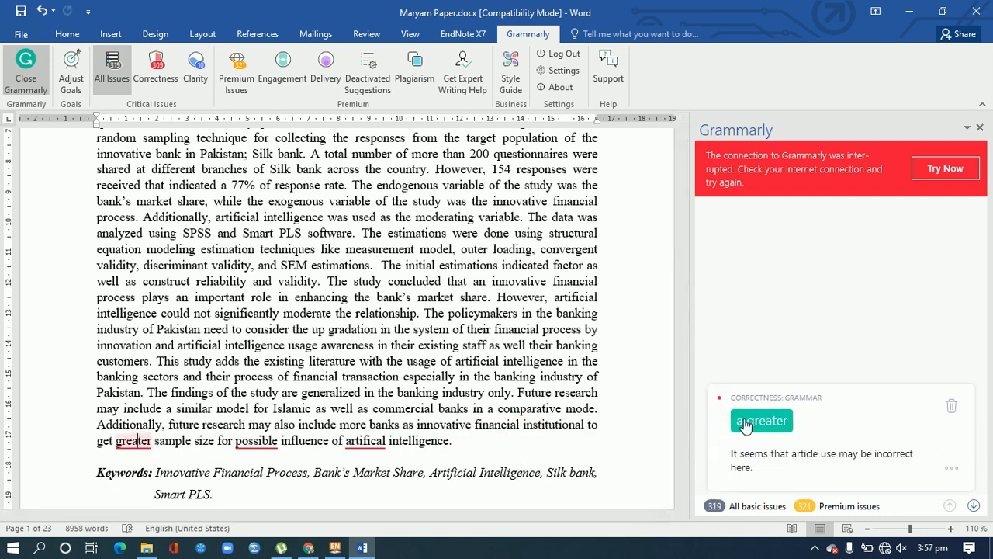
{"action": "left_click", "coordinate": [745, 425]}
{"action": "left_click", "coordinate": [265, 440]}
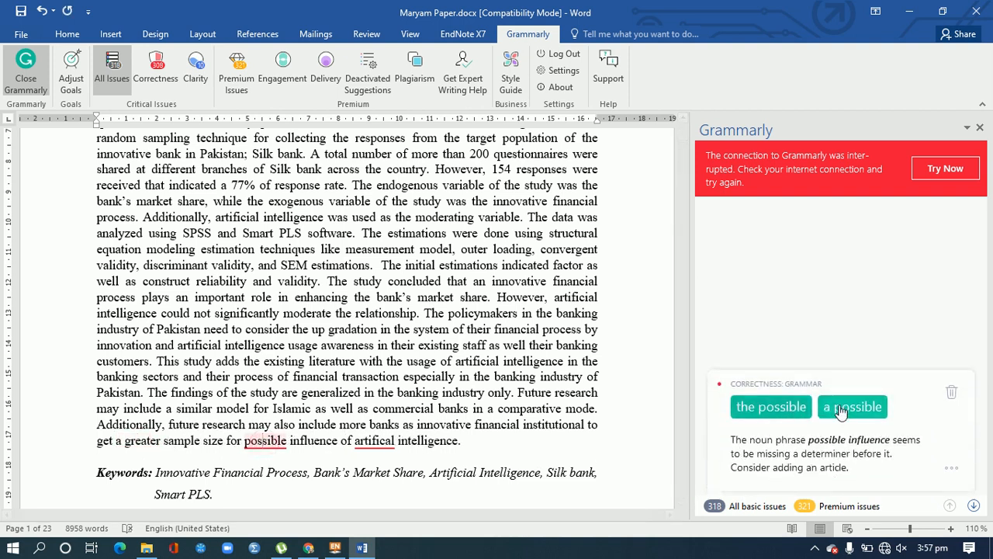
{"action": "left_click", "coordinate": [842, 410]}
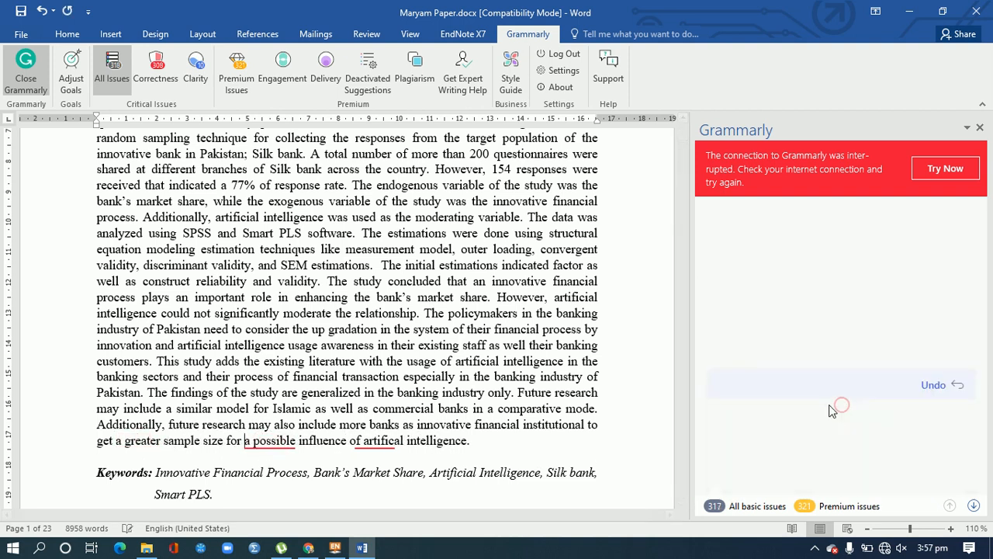
{"action": "left_click", "coordinate": [390, 441]}
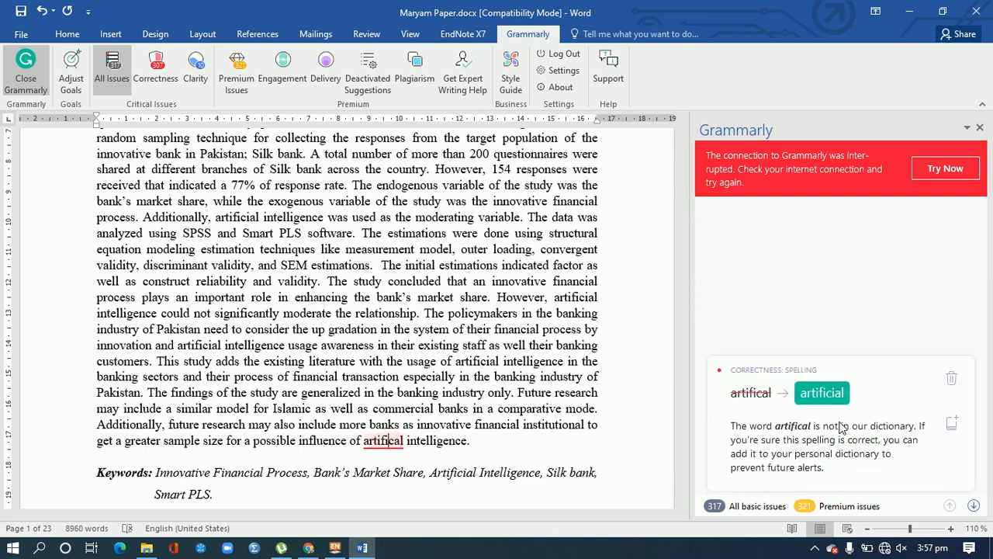
{"action": "left_click", "coordinate": [819, 388]}
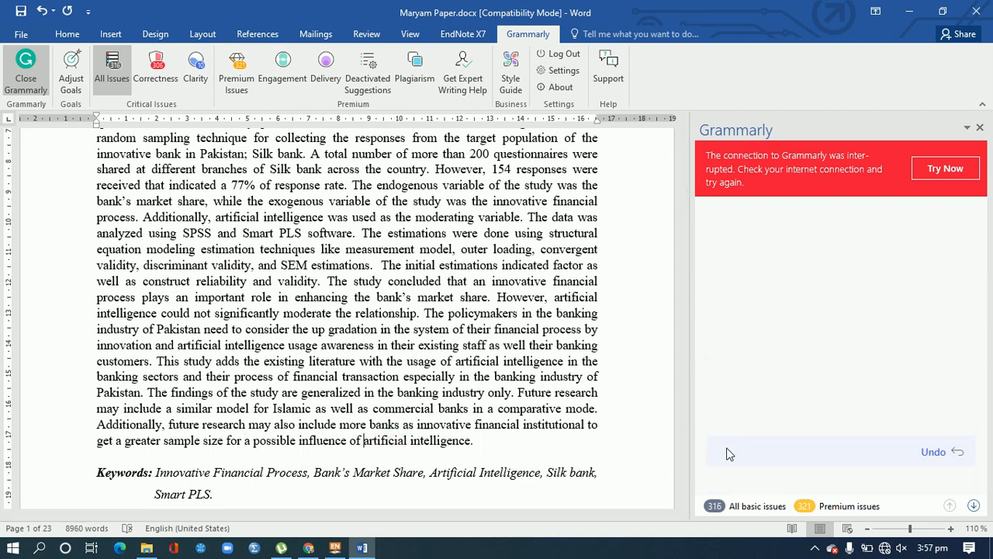
Step: In section 1.1 Research Background, accept Grammarly's correction "is typically" and its removal of the redundant word "own"
{"action": "scroll", "coordinate": [683, 506], "scroll_direction": "down", "scroll_amount": 5}
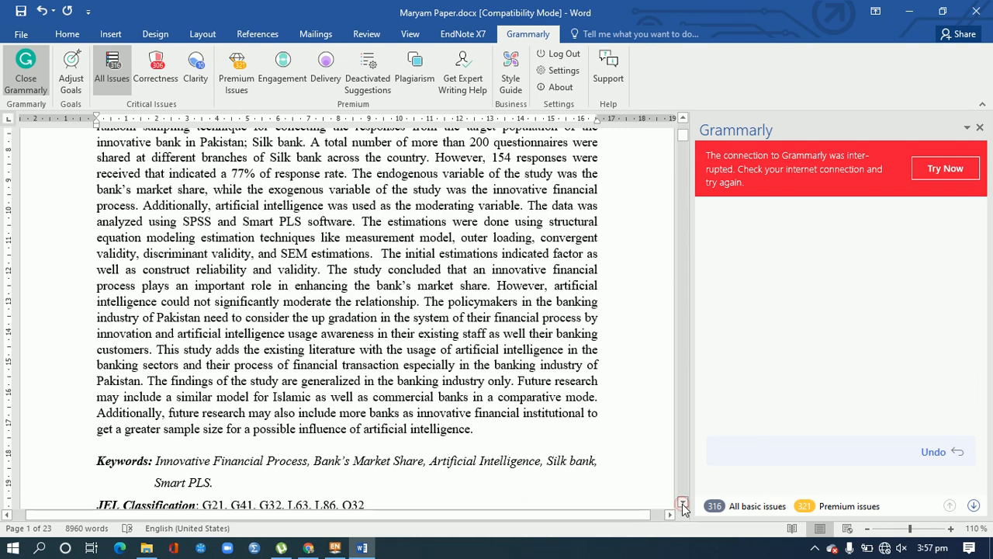
{"action": "scroll", "coordinate": [682, 504], "scroll_direction": "down", "scroll_amount": 6}
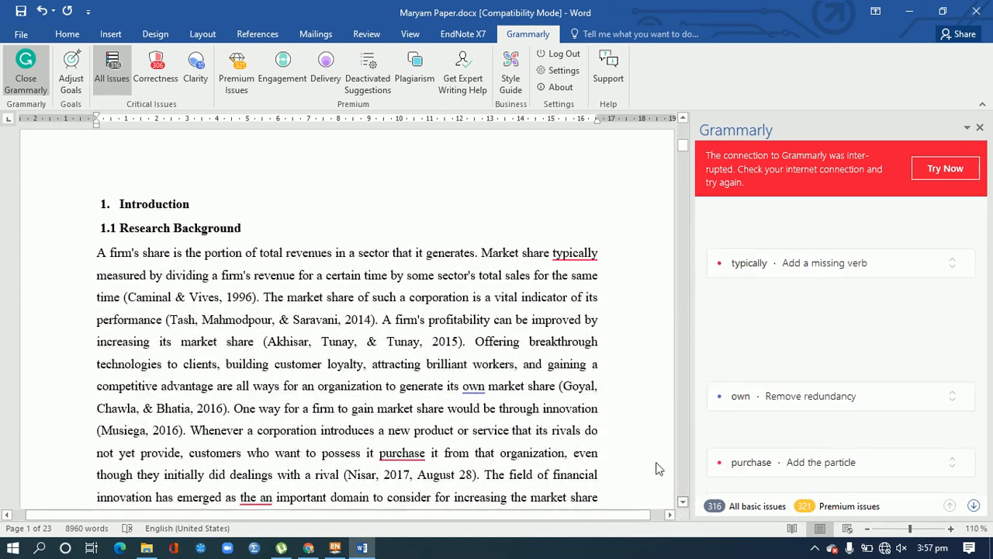
{"action": "left_click", "coordinate": [570, 254]}
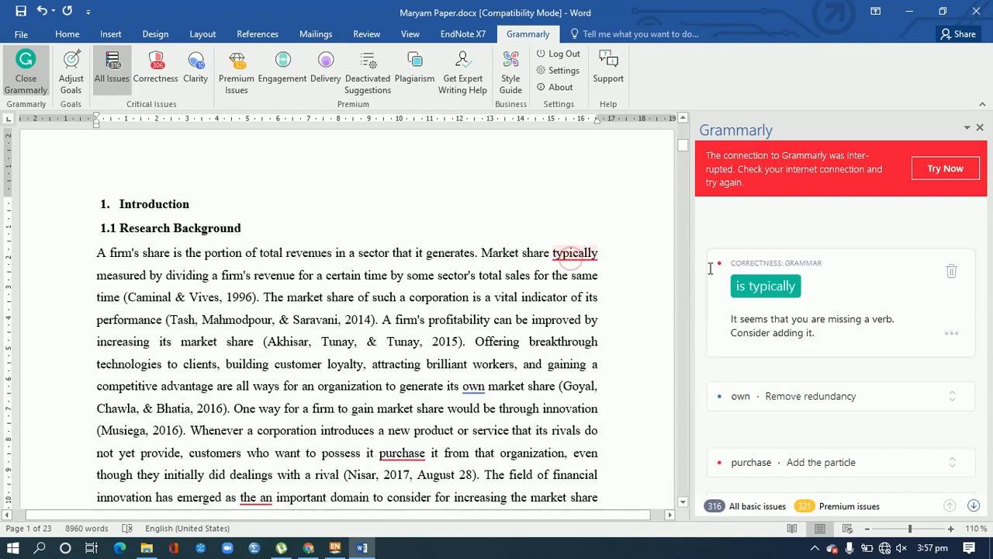
{"action": "left_click", "coordinate": [754, 285]}
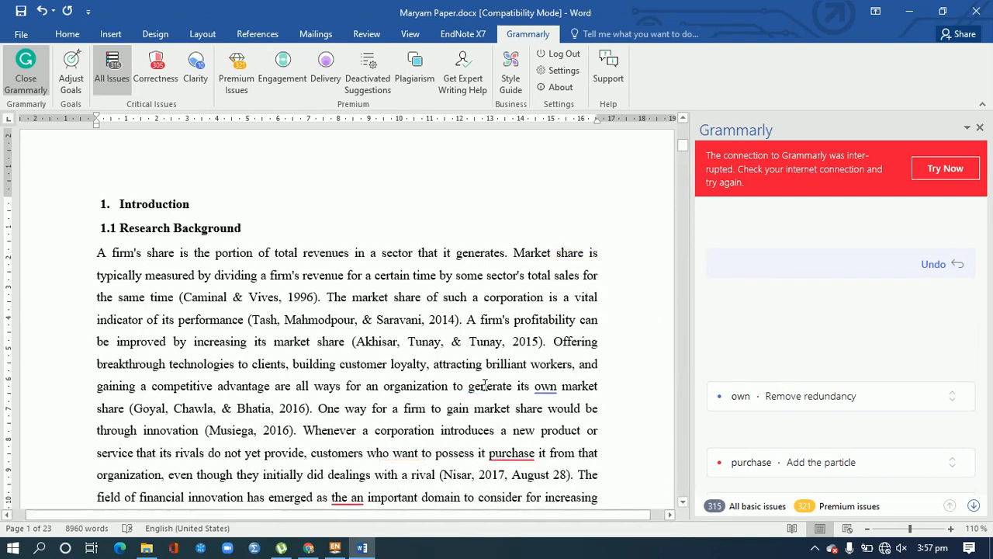
{"action": "left_click", "coordinate": [545, 385]}
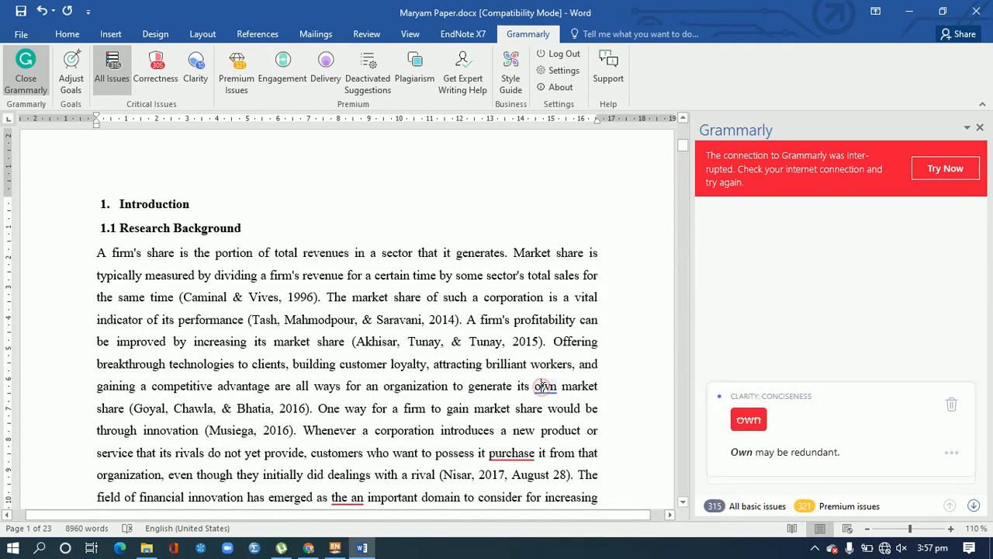
{"action": "left_click", "coordinate": [738, 415]}
Step: Accept Grammarly's corrections "to purchase" and "an" in place of "the an" in the Research Background paragraph
{"action": "left_click", "coordinate": [446, 452]}
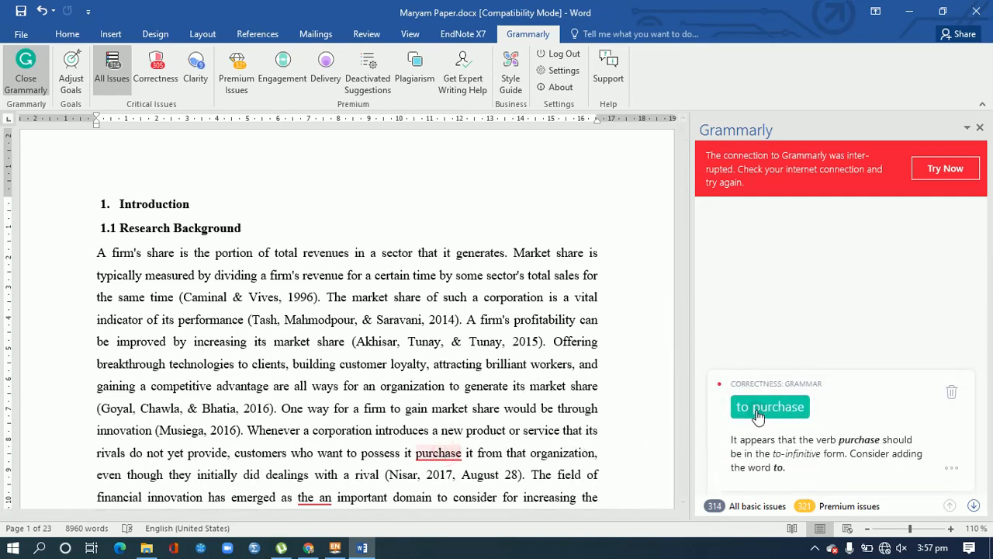
{"action": "left_click", "coordinate": [758, 413]}
{"action": "left_click", "coordinate": [321, 497]}
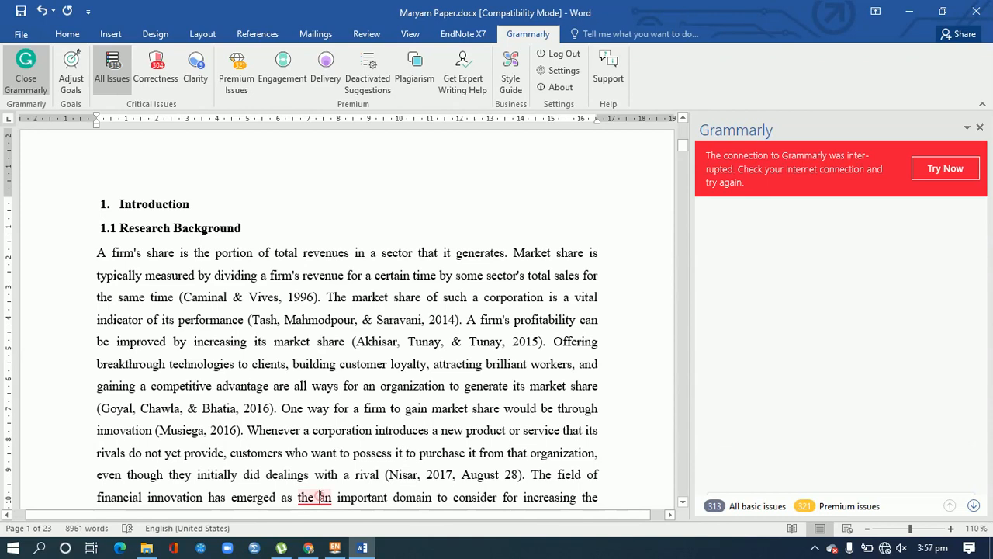
{"action": "left_click", "coordinate": [803, 420]}
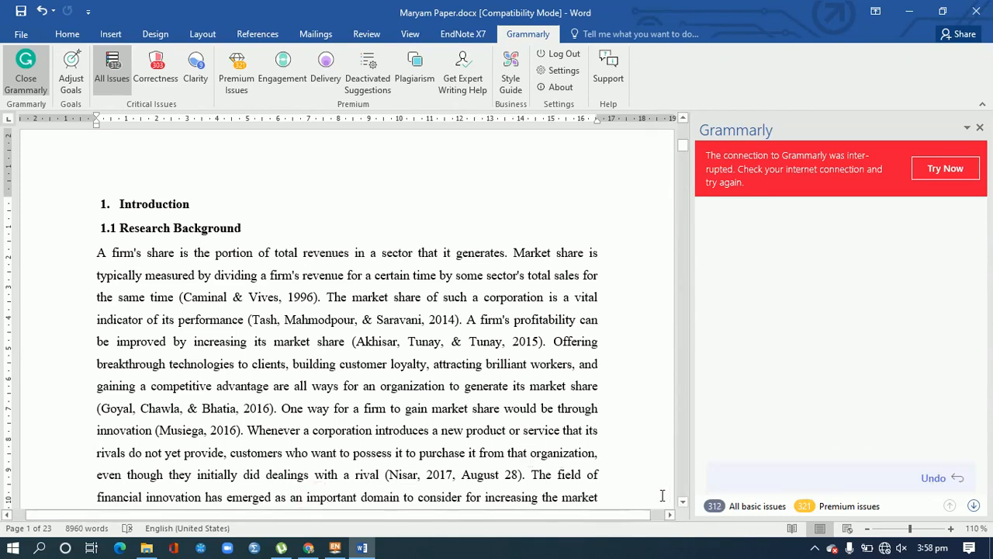
Step: Accept Grammarly's corrections "the overall" and "market share" in the last sentence of the Research Background paragraph
{"action": "left_click", "coordinate": [683, 502]}
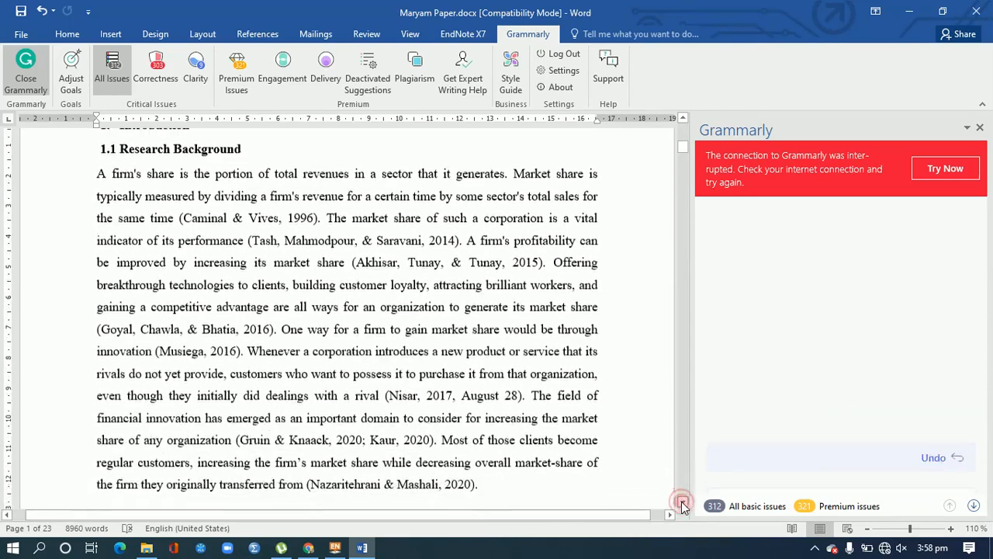
{"action": "left_click", "coordinate": [682, 502]}
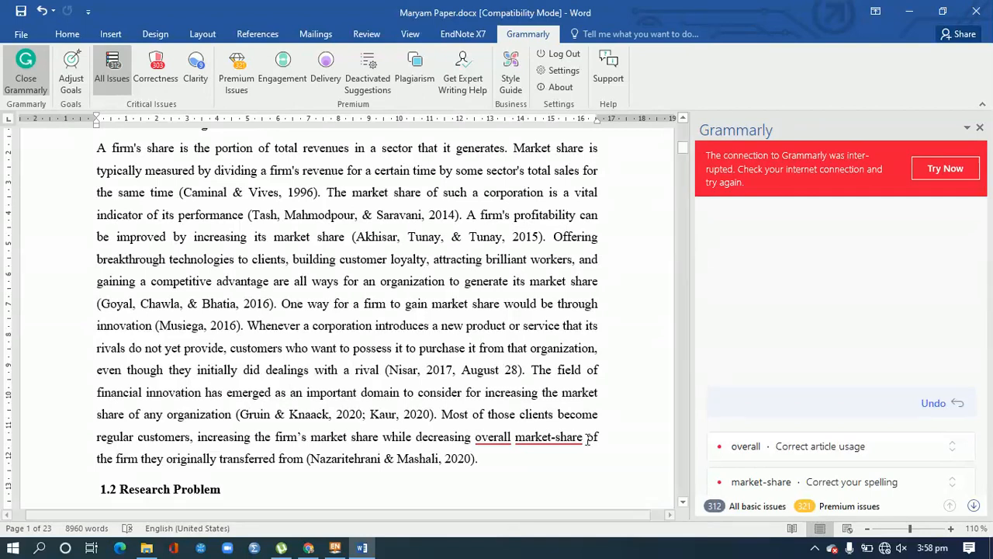
{"action": "left_click", "coordinate": [501, 436]}
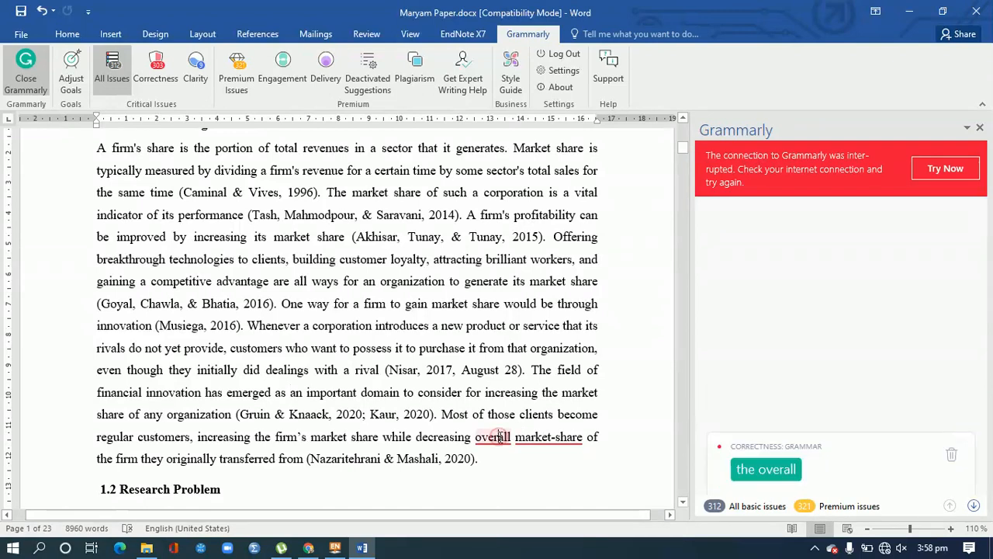
{"action": "left_click", "coordinate": [765, 421]}
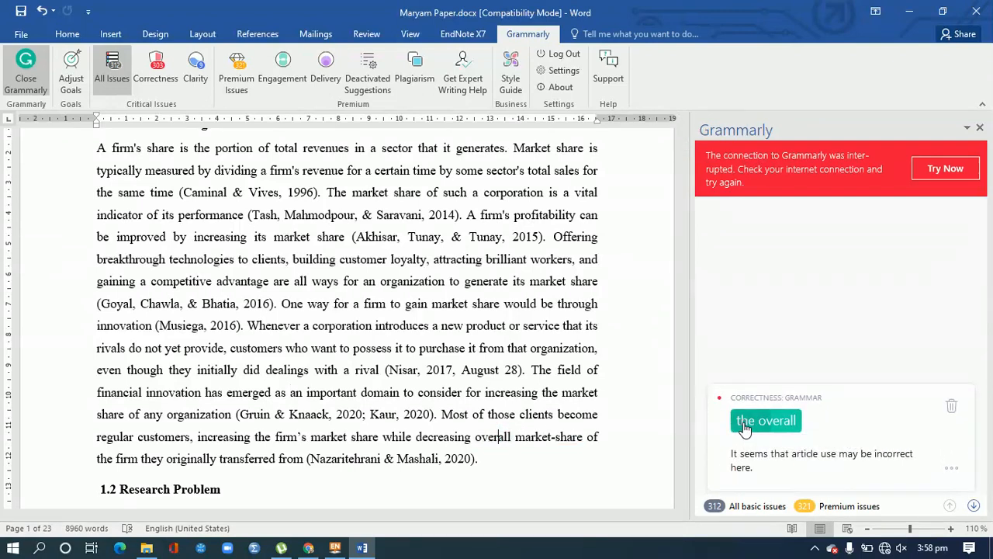
{"action": "left_click", "coordinate": [571, 438]}
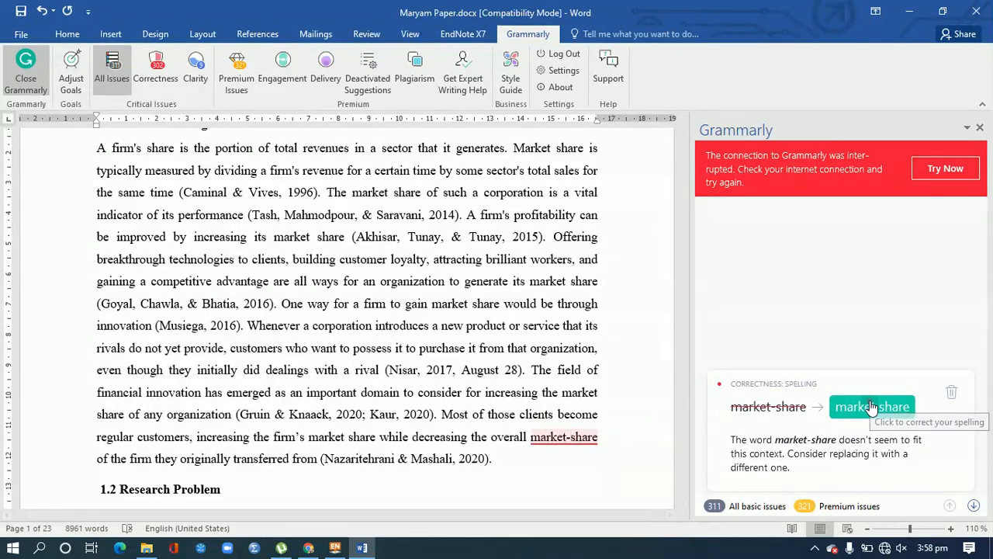
{"action": "left_click", "coordinate": [872, 407]}
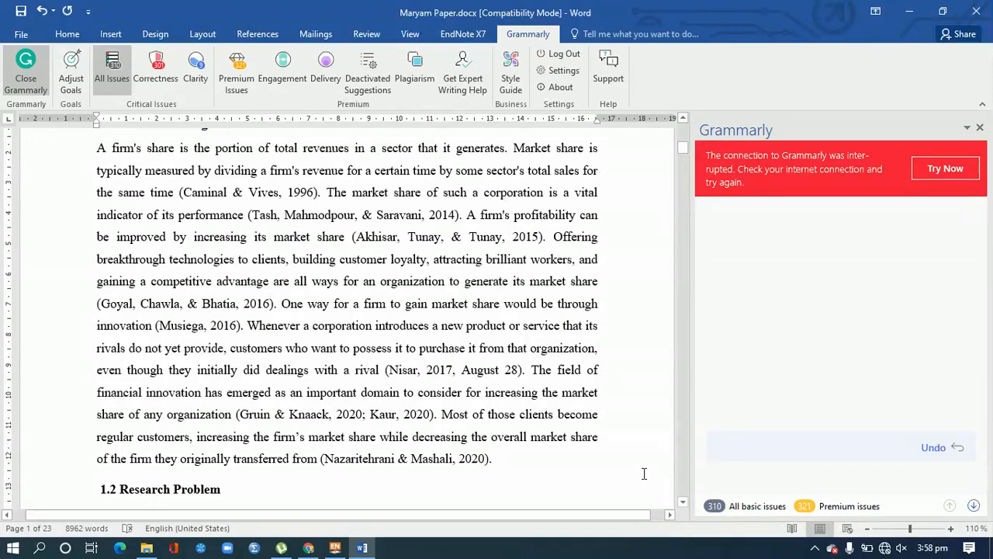
Step: In section 1.2 Research Problem, accept Grammarly's article correction "an internet-banking" in the first sentence
{"action": "left_click", "coordinate": [682, 502]}
{"action": "left_click", "coordinate": [682, 505]}
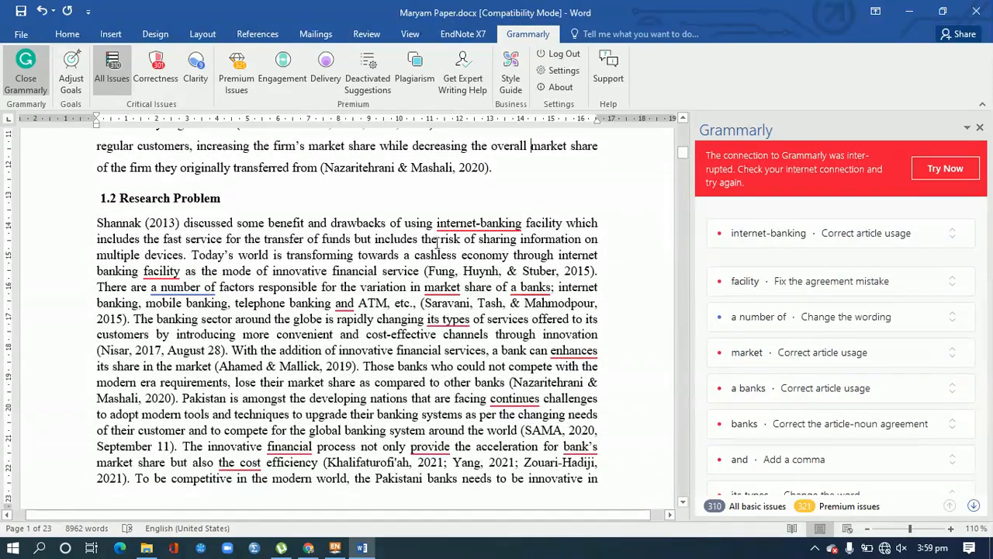
{"action": "left_click", "coordinate": [475, 223]}
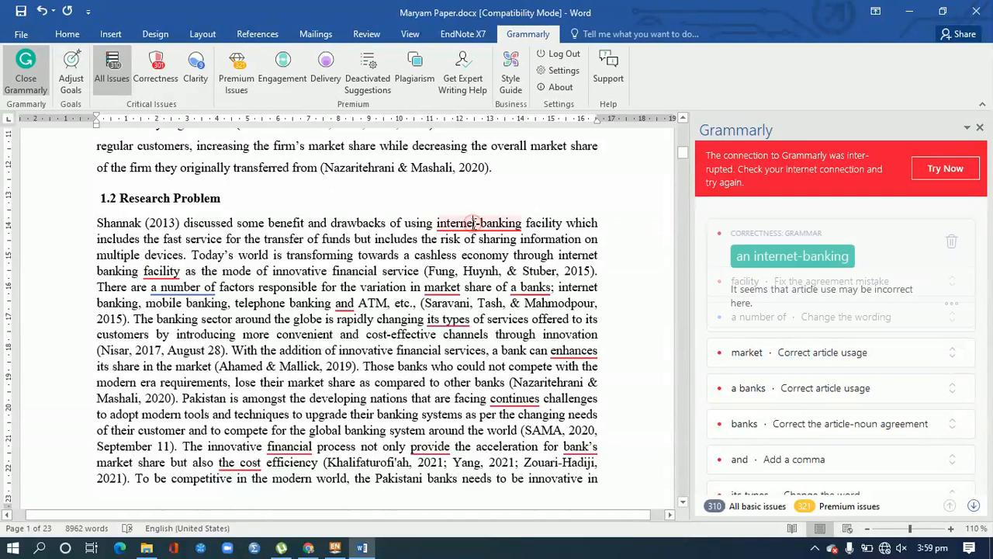
{"action": "left_click", "coordinate": [760, 261]}
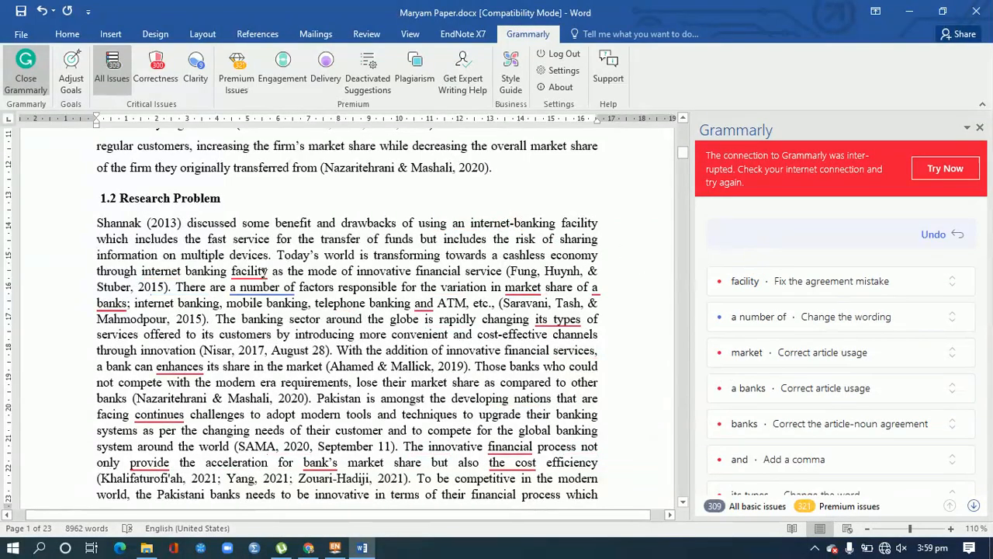
Step: Accept Grammarly's corrections "facilities" and "the market" in the Research Problem paragraph, and open its wording suggestions for "a number of"
{"action": "left_click", "coordinate": [251, 271]}
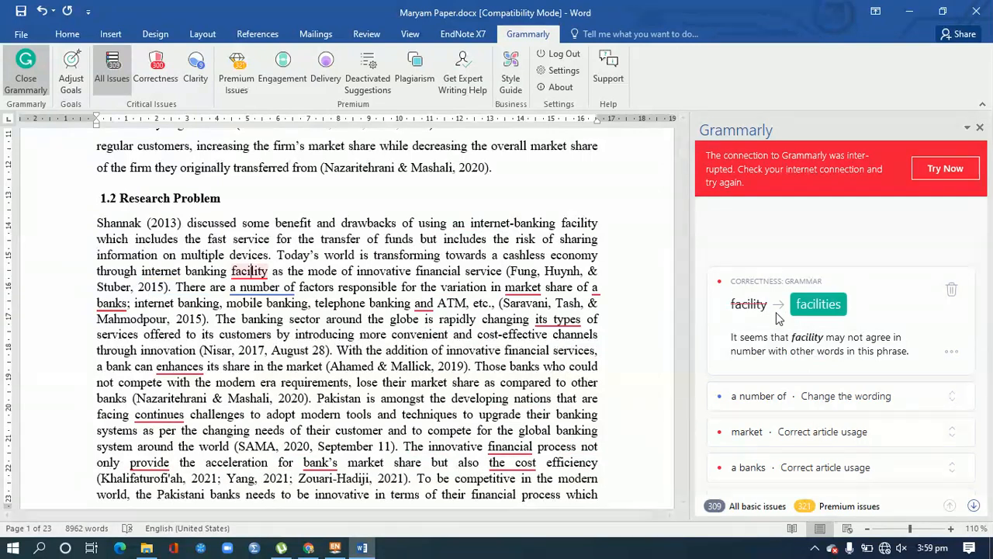
{"action": "left_click", "coordinate": [811, 305]}
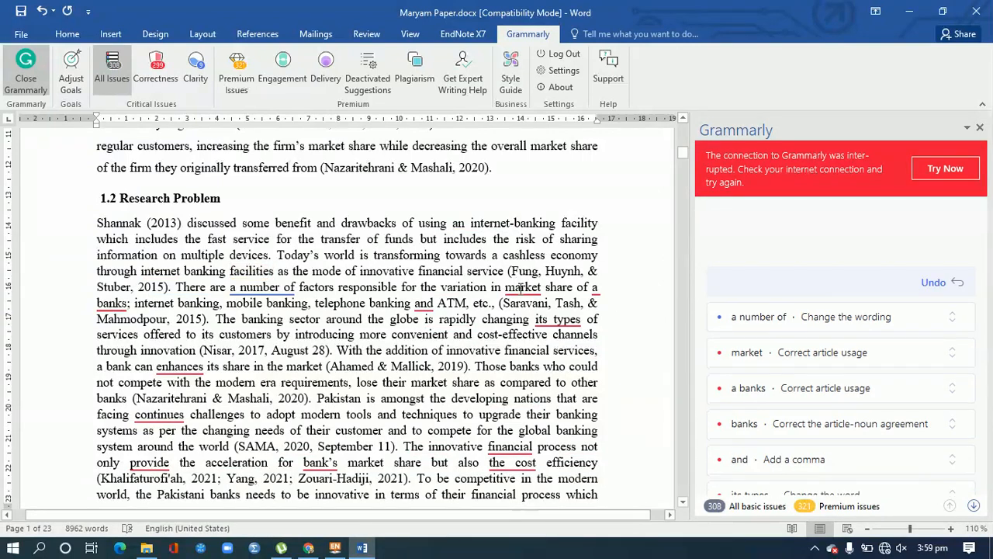
{"action": "left_click", "coordinate": [757, 318]}
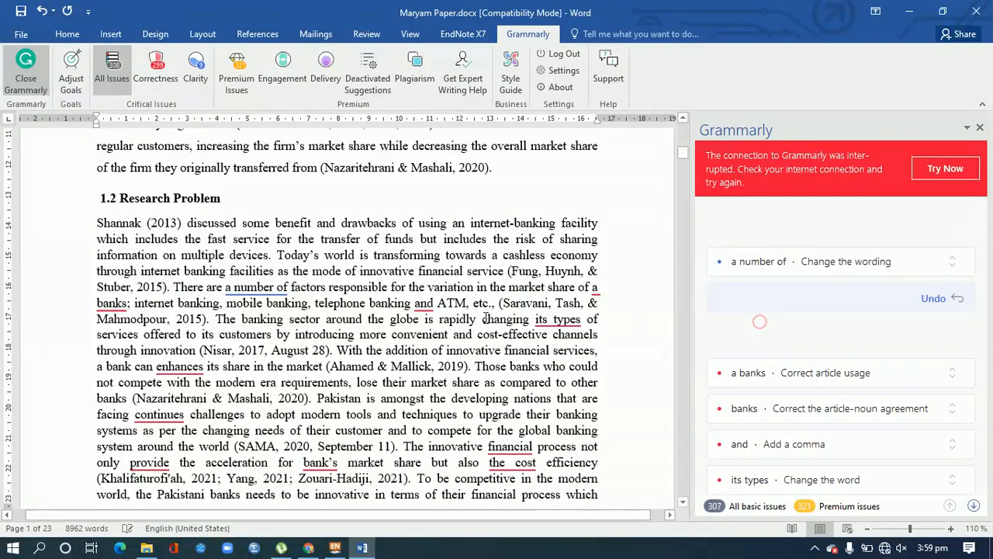
{"action": "left_click", "coordinate": [260, 290]}
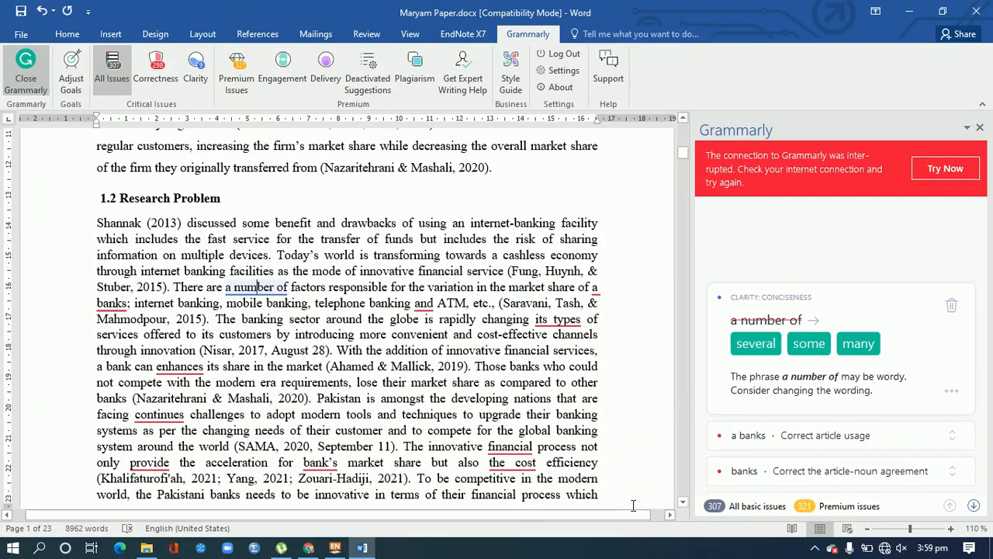
{"action": "left_click", "coordinate": [814, 549]}
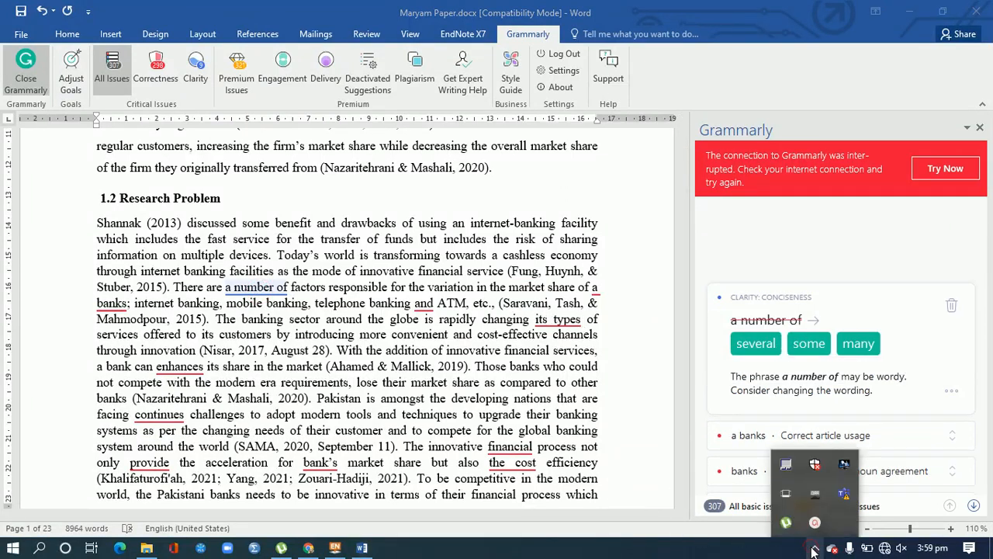
{"action": "left_click", "coordinate": [814, 522]}
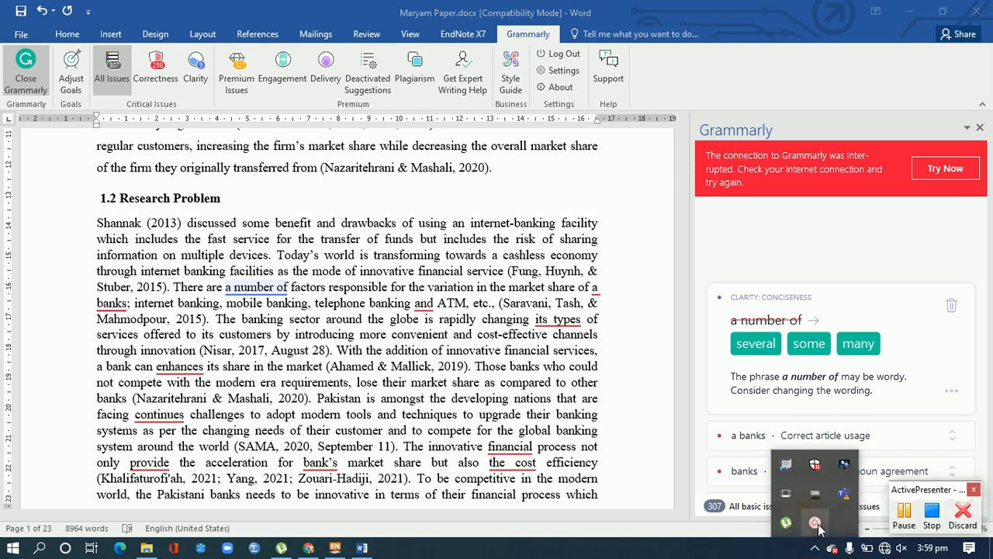